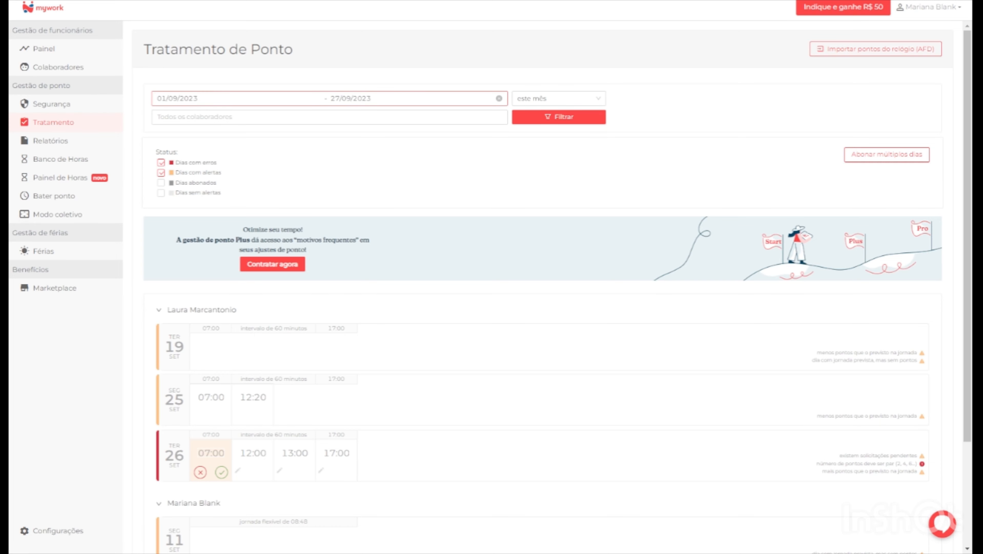
left_click(373, 100)
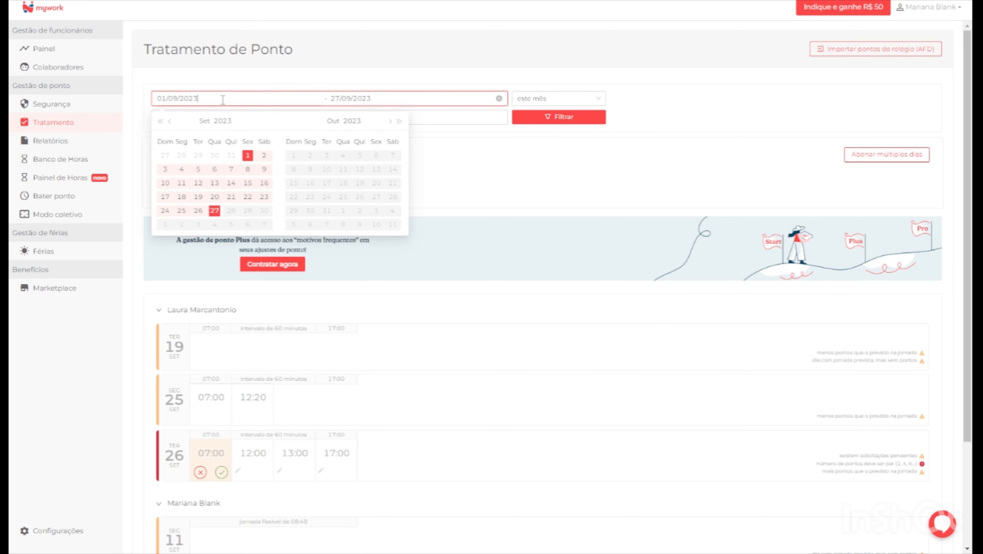
left_click(390, 84)
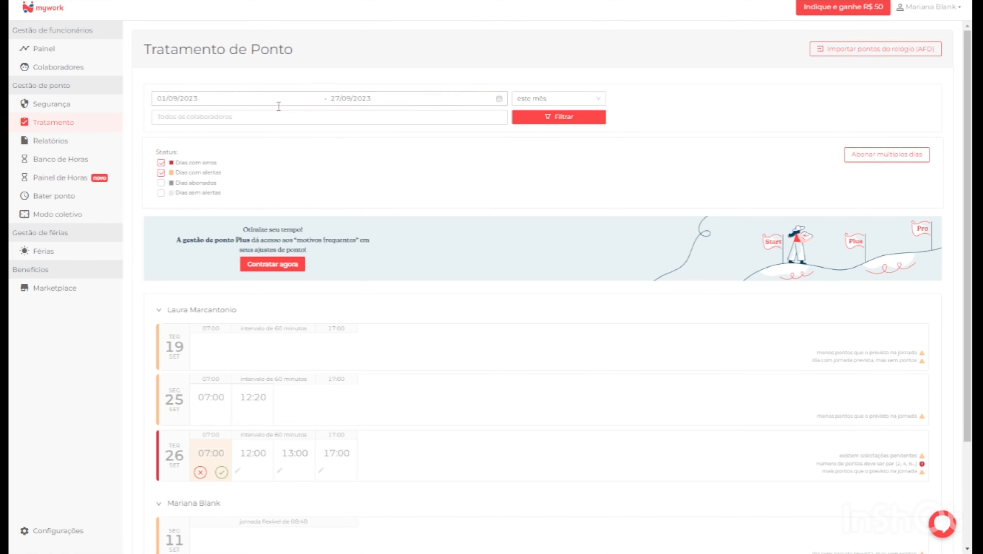
left_click(234, 116)
left_click(212, 136)
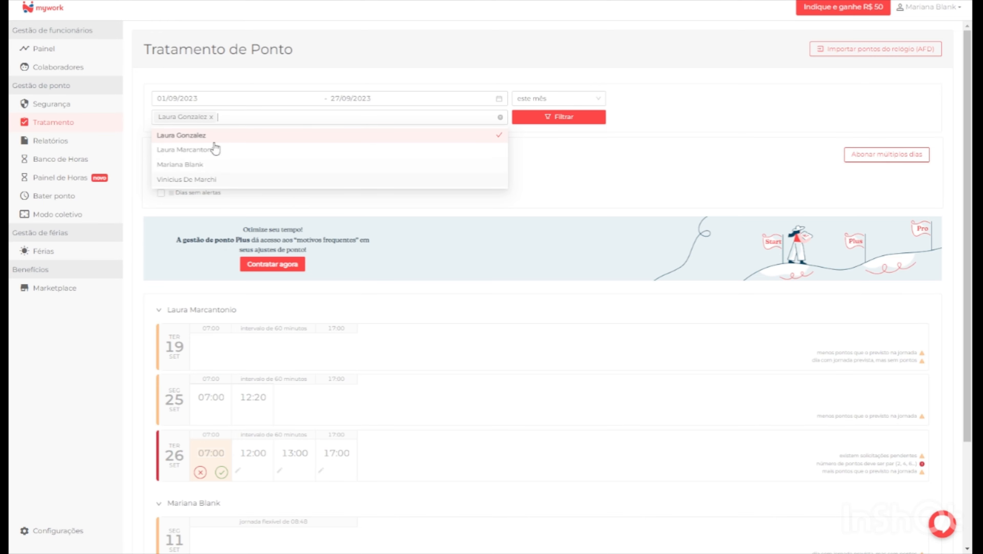
left_click(197, 150)
left_click(195, 165)
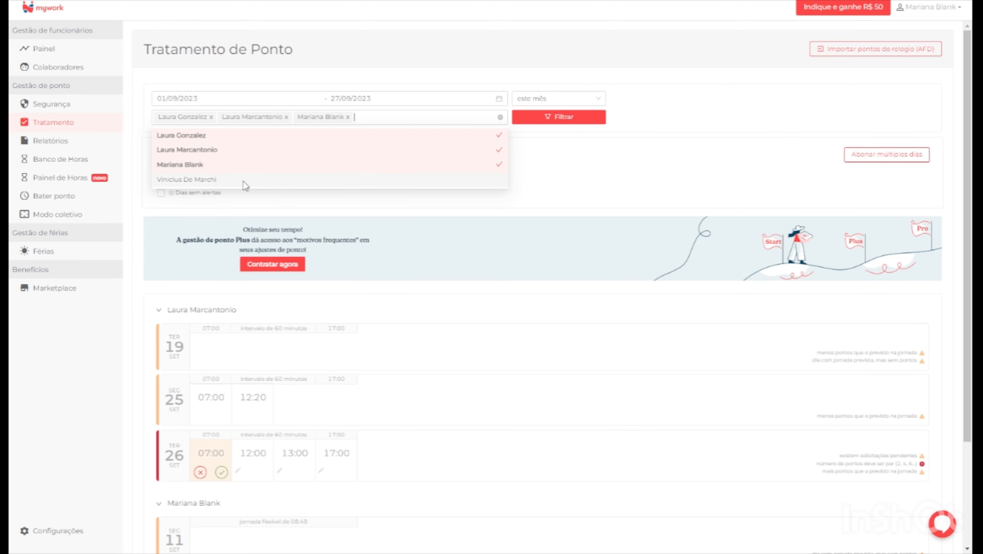
left_click(500, 117)
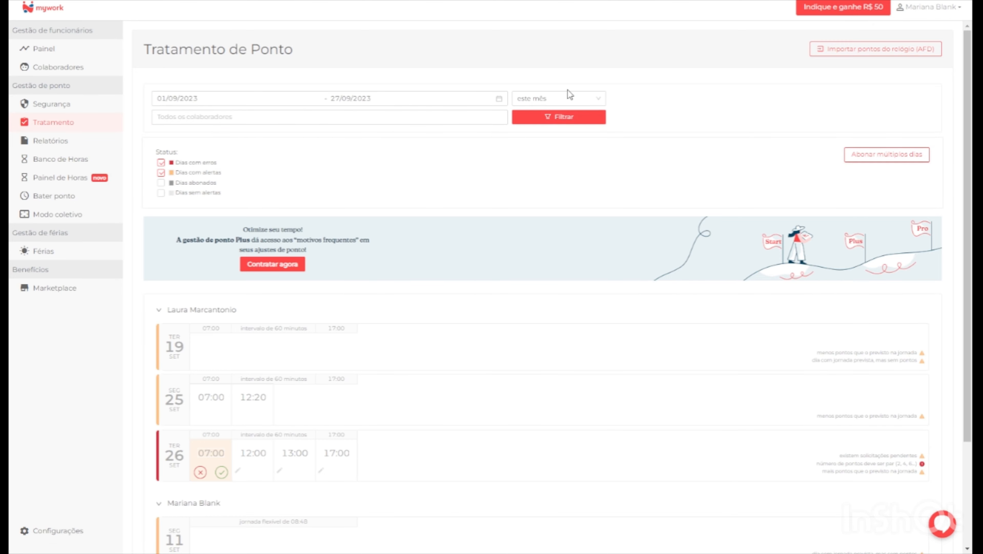
- Filter all employees' time records for this month by days with errors and days with alerts
left_click(564, 103)
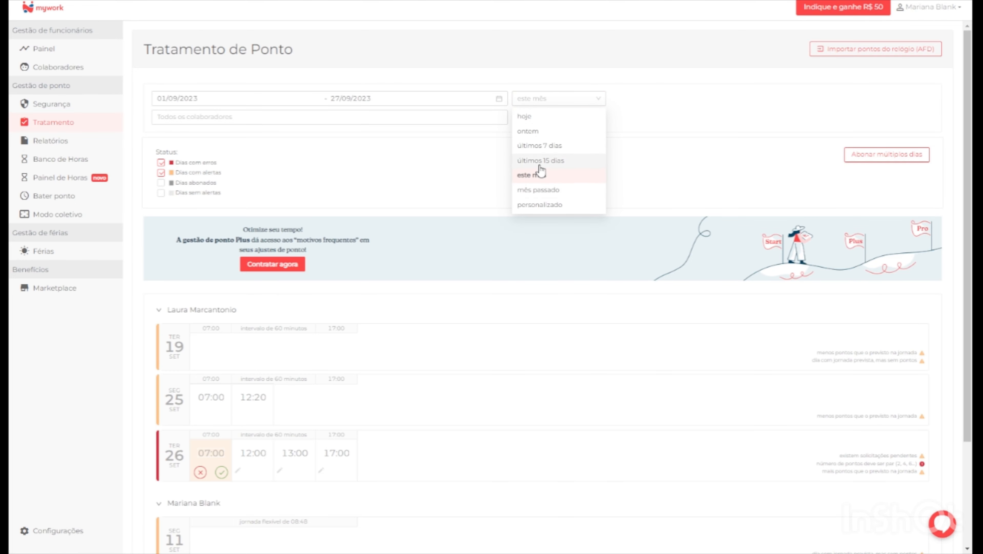
left_click(432, 151)
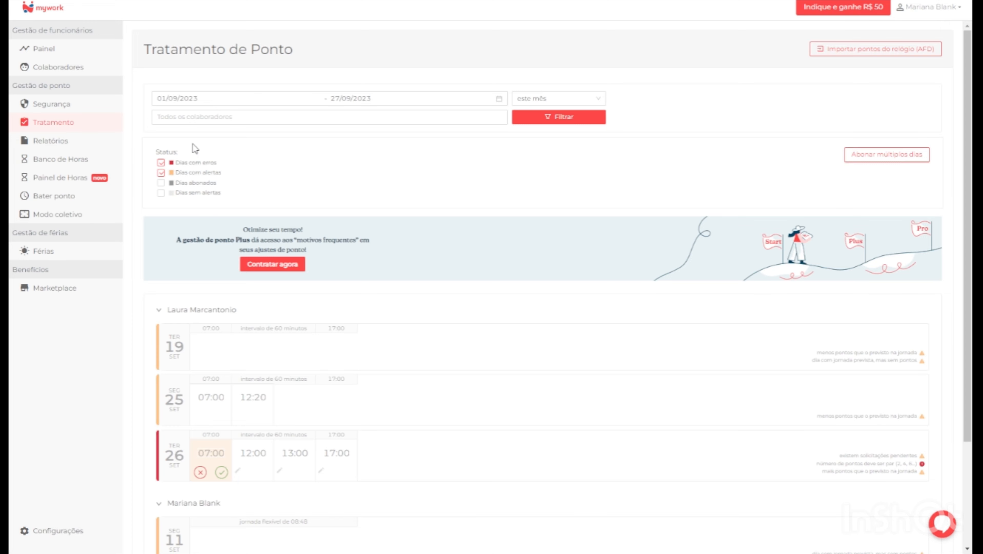
mouse_move(189, 167)
left_click(570, 119)
- Examine each employee's flagged days, comparing the recorded punches with the scheduled hours and the alerts
scroll(341, 167, "down", 3)
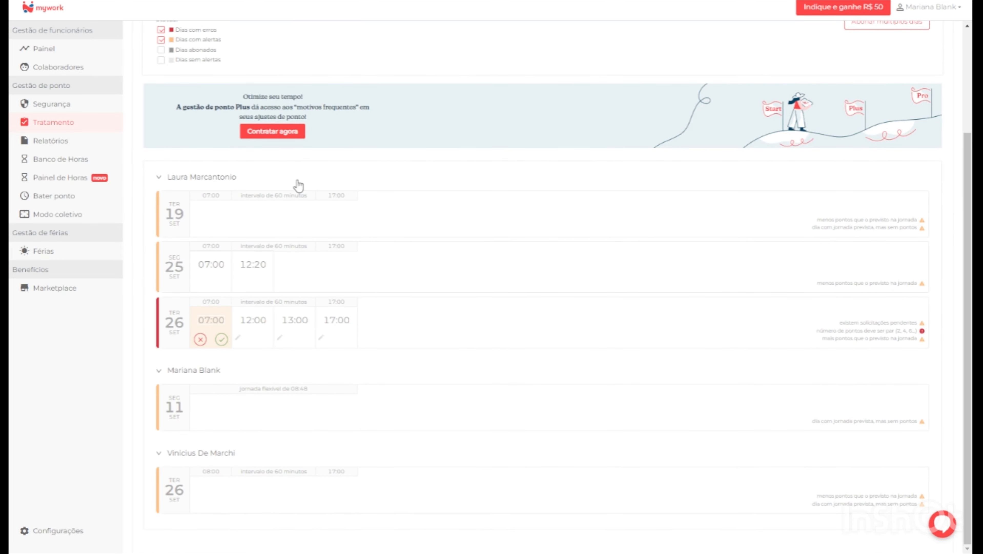
scroll(298, 185, "up", 3)
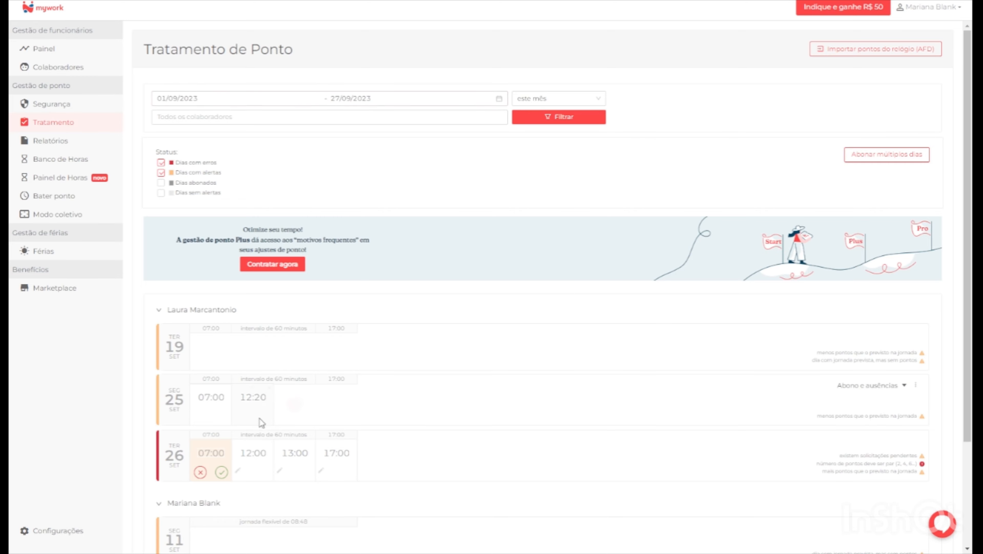
mouse_move(261, 406)
scroll(248, 391, "down", 3)
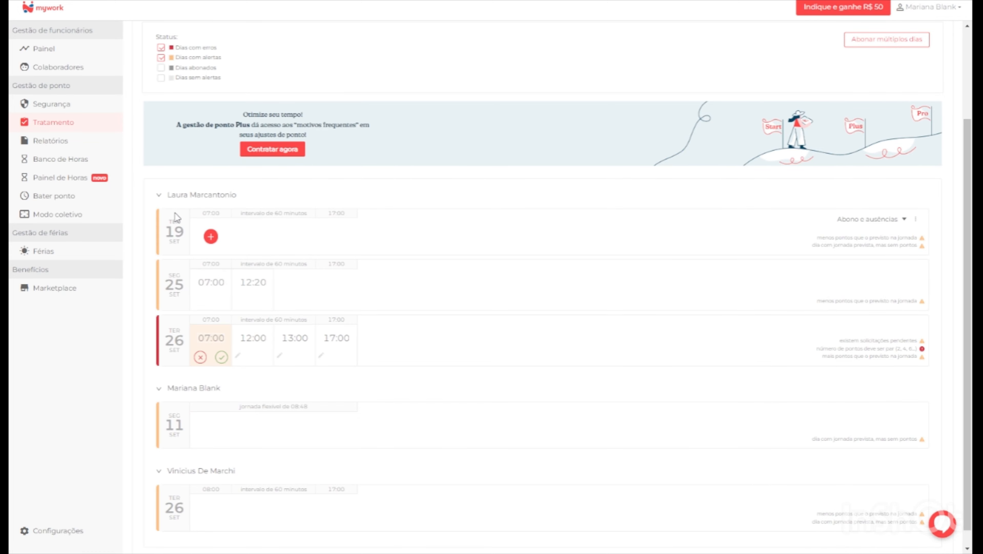
scroll(178, 217, "up", 2)
scroll(182, 227, "down", 2)
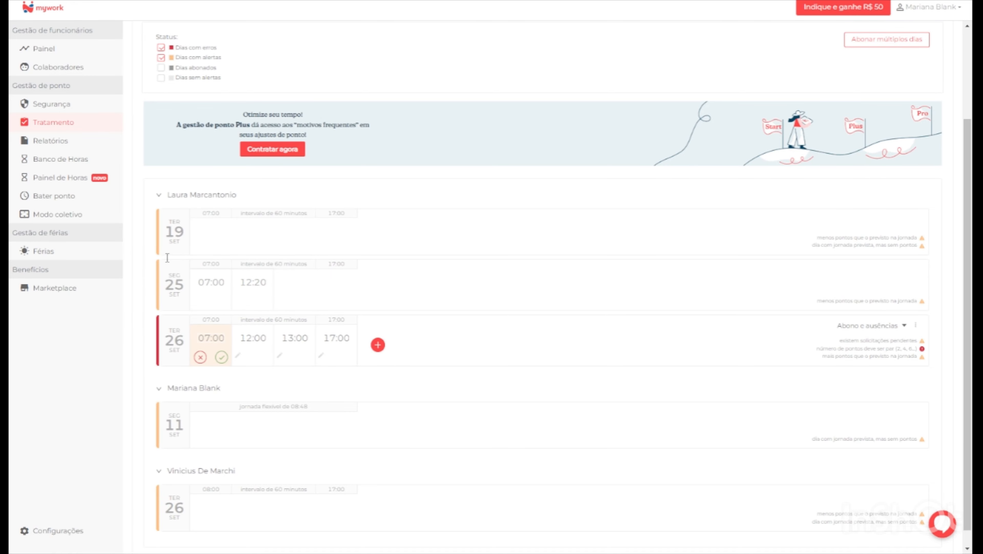
scroll(171, 310, "down", 1)
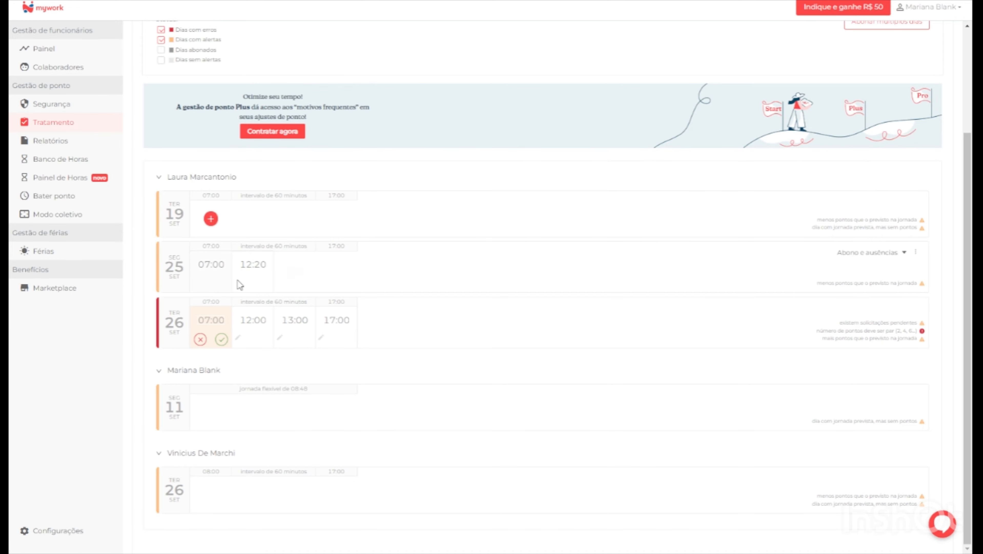
scroll(234, 295, "up", 3)
scroll(230, 315, "down", 3)
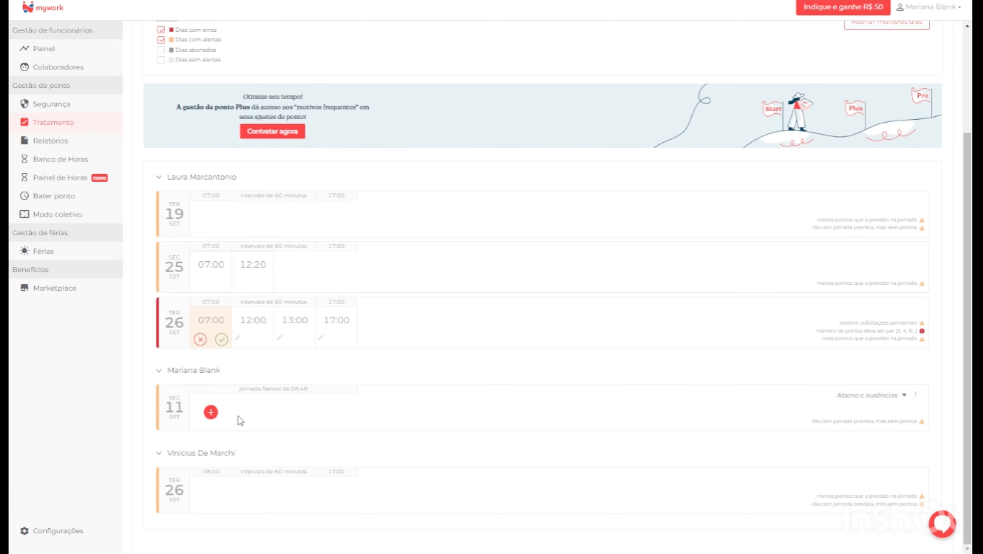
- Add punches at 07:00 and 12:00 on Monday 11 September for the second listed employee
left_click(210, 412)
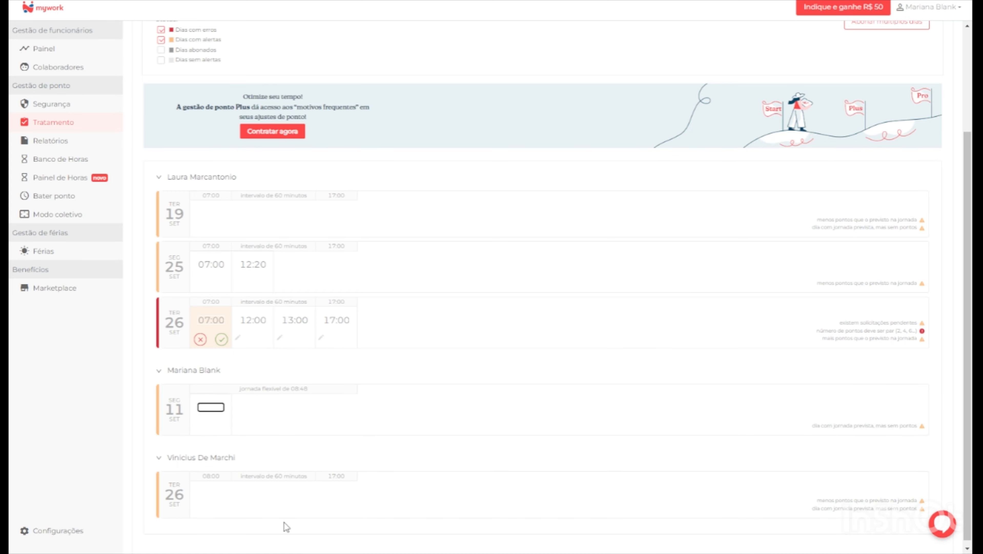
type("07:00")
key("Return")
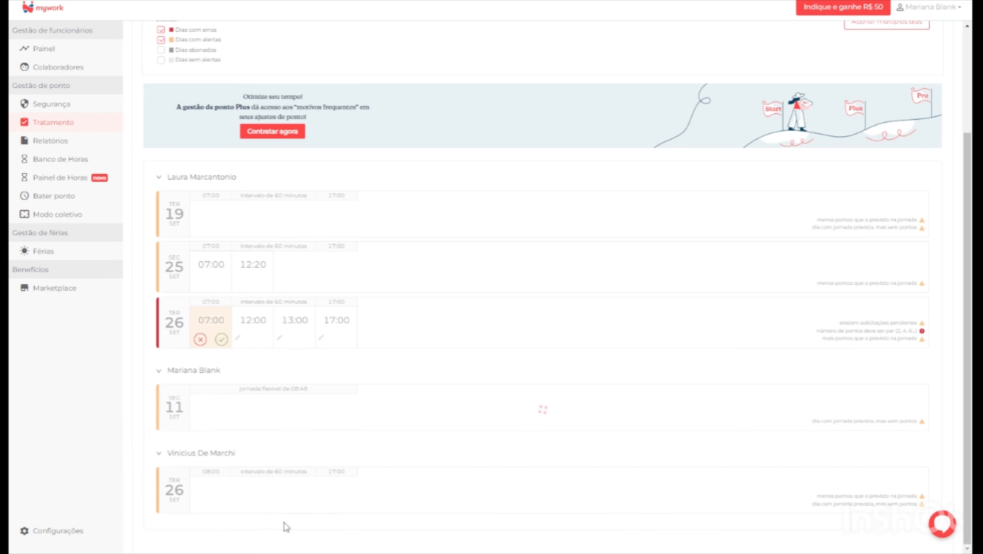
left_click(253, 414)
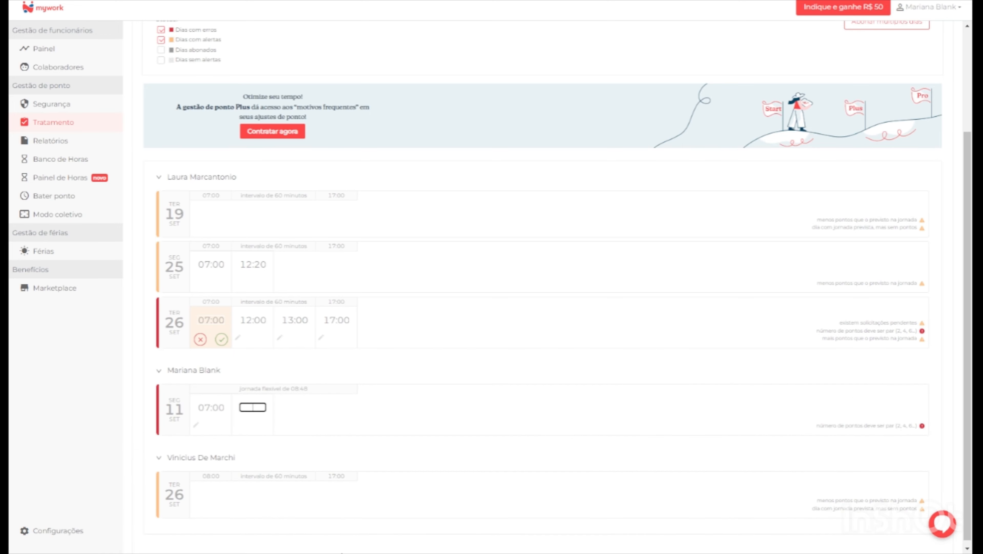
type("12:00")
key("Return")
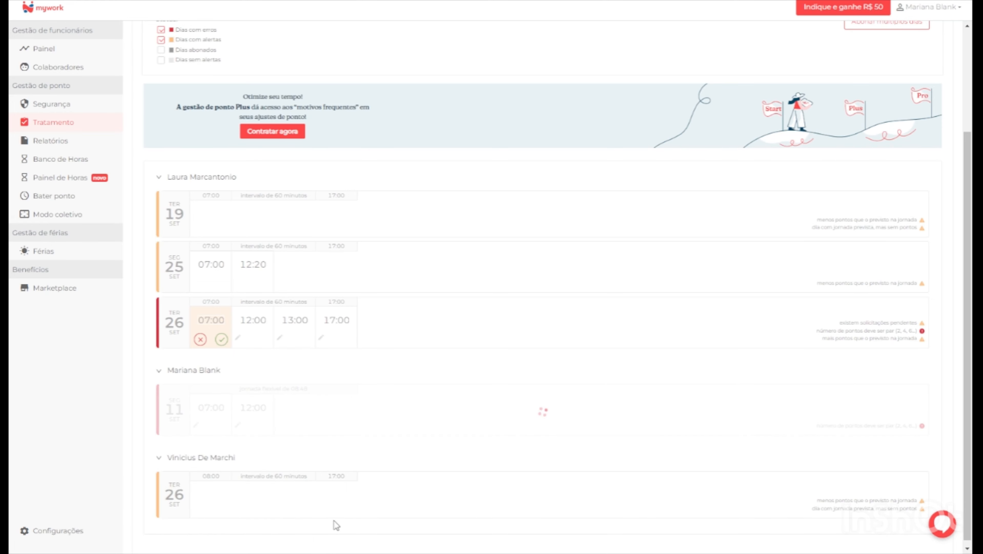
- Add punches at 13:00 and 17:00 on the same employee's 11 September record
left_click(296, 415)
type("13")
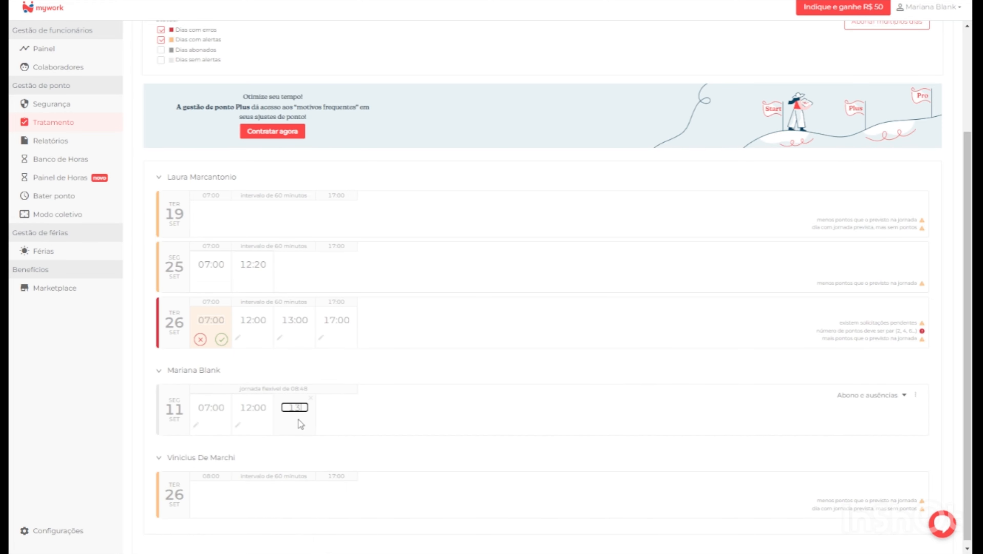
type(":00")
key("Return")
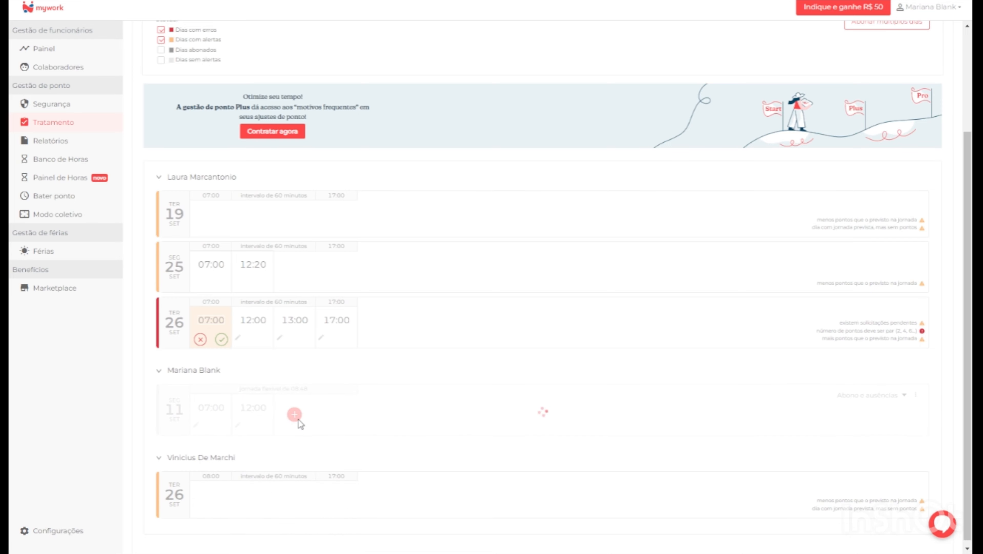
left_click(335, 413)
type("17:0")
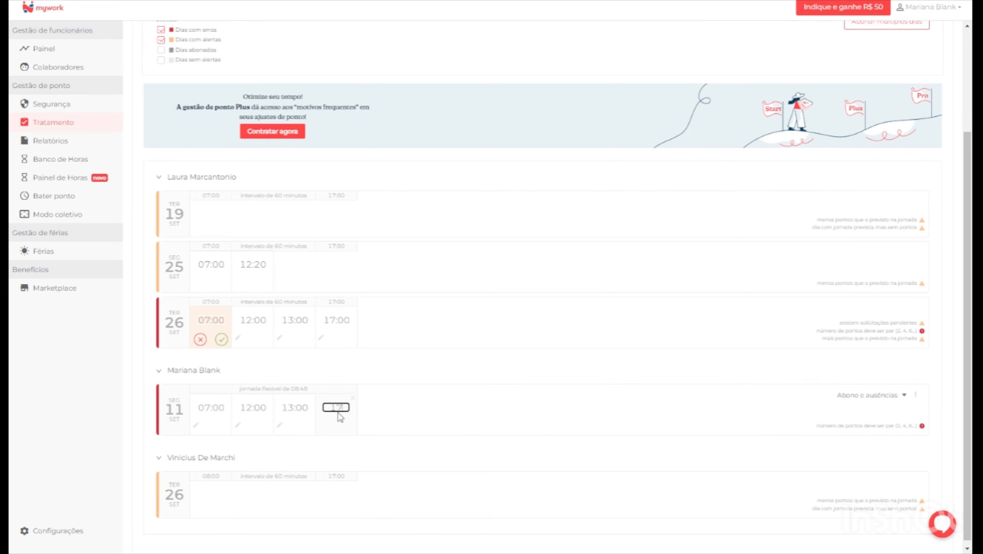
type("0")
key("Return")
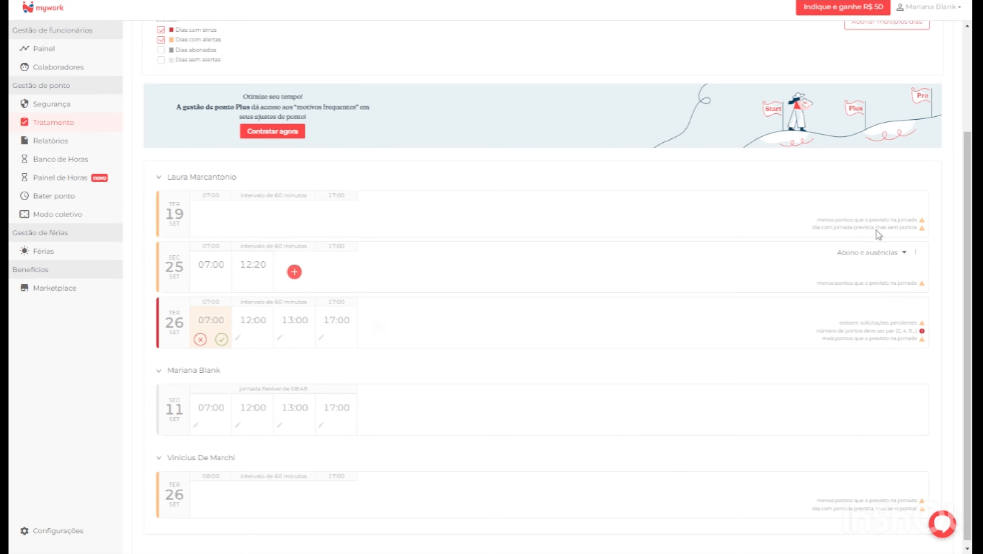
- Reapply the filter to refresh the list of days with errors or alerts
scroll(530, 344, "up", 3)
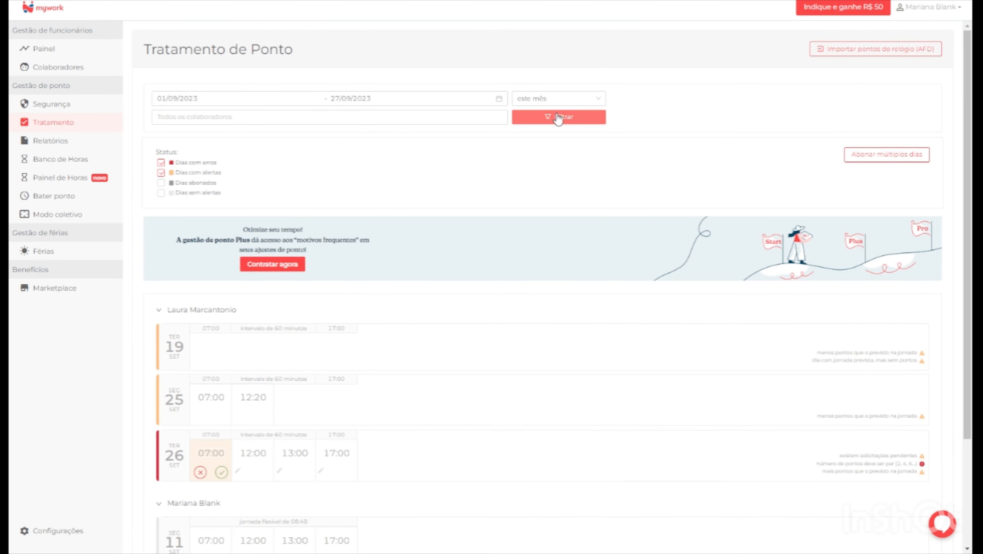
left_click(558, 117)
scroll(408, 279, "down", 1)
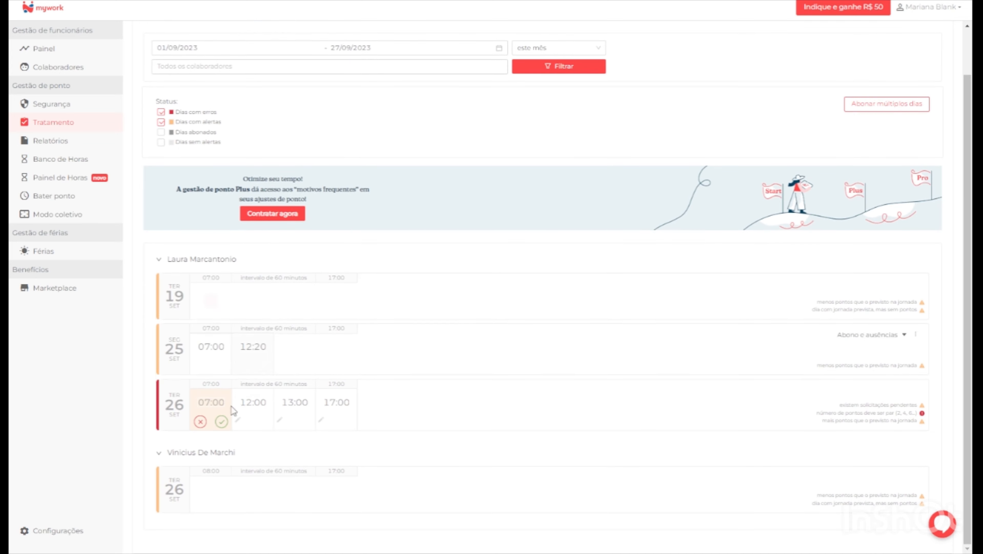
mouse_move(220, 430)
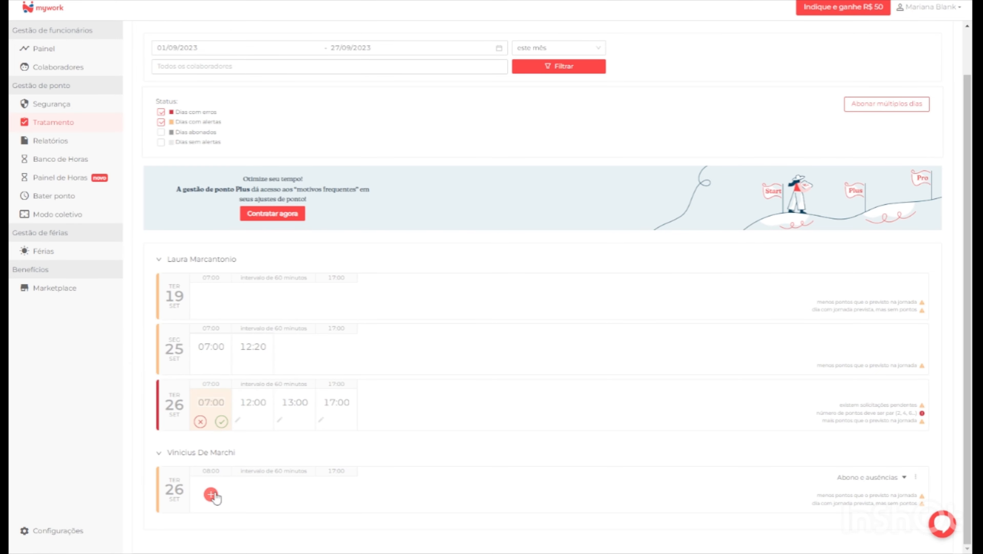
- Add punches at 08:00 and 12:00 on Tuesday 26 September for the last listed employee, with the reason "ponto esquecido"
left_click(210, 494)
type("08:00")
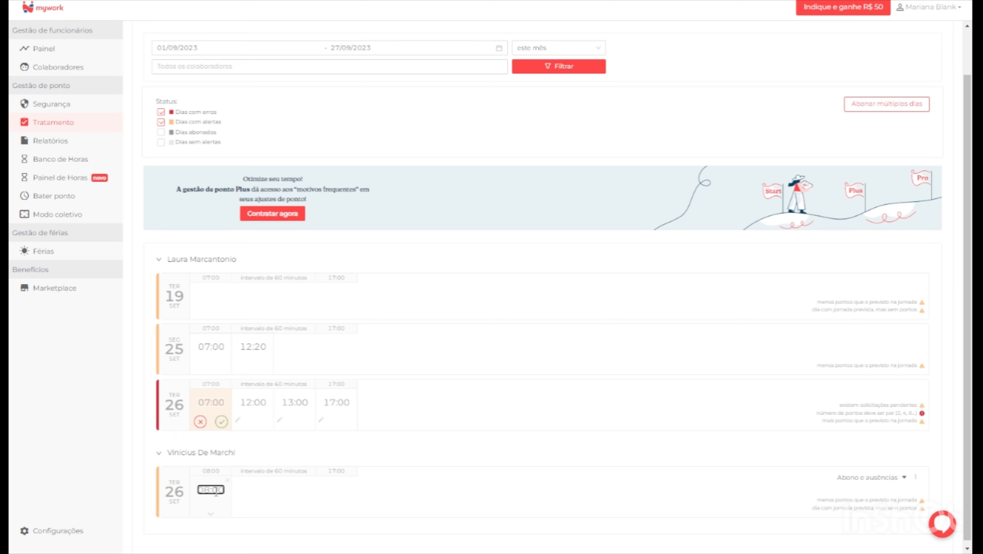
key("Return")
key("Return")
left_click(252, 498)
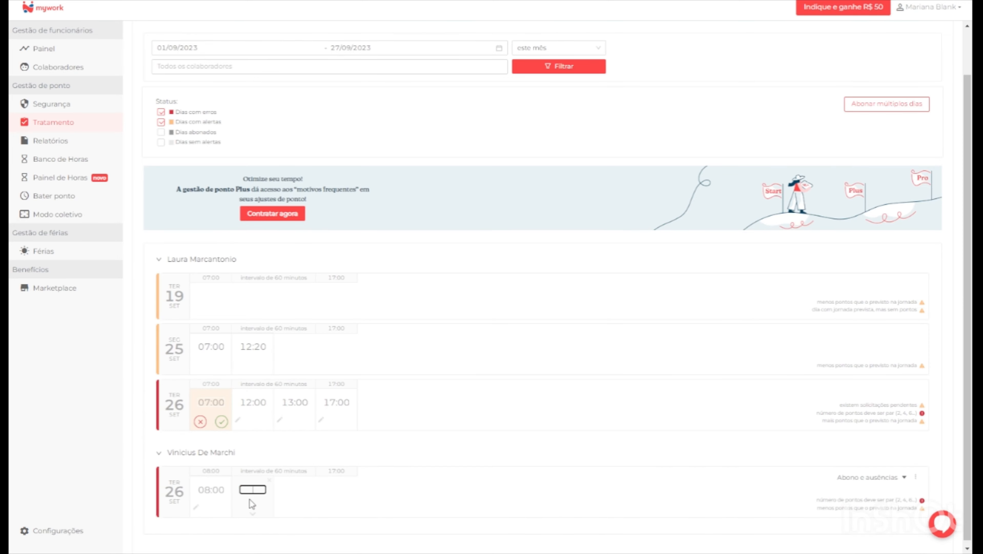
type("12:00")
key("Return")
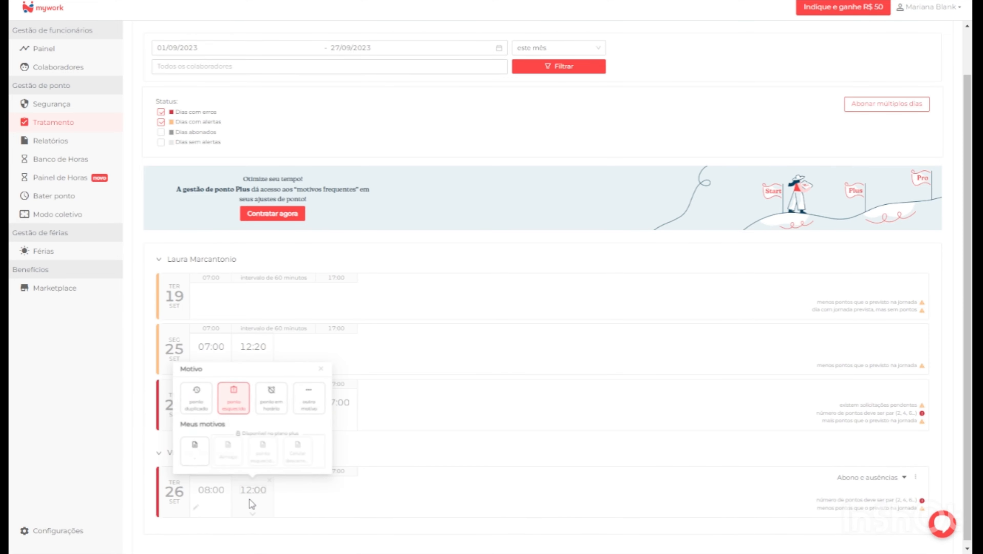
key("Return")
- Add punches at 13:00 and 17:00 to the last employee's 26 September record, accepting the preselected reason
left_click(302, 500)
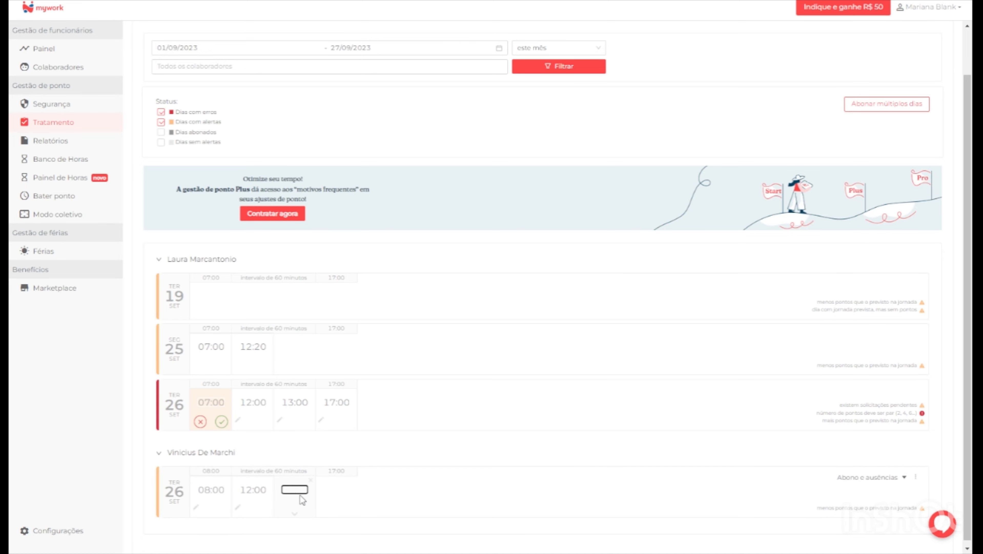
type("13:00")
key("Return")
key("Return")
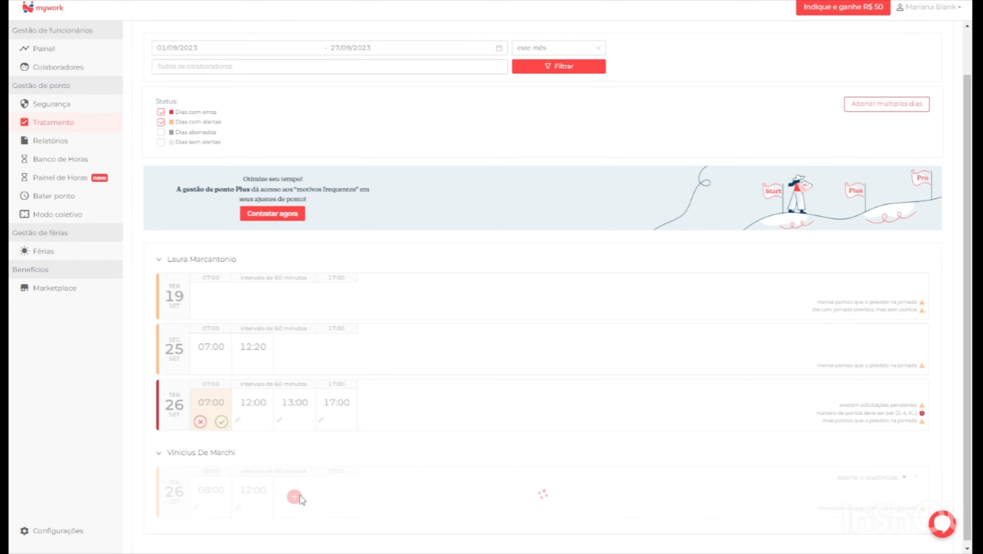
left_click(335, 498)
type("17")
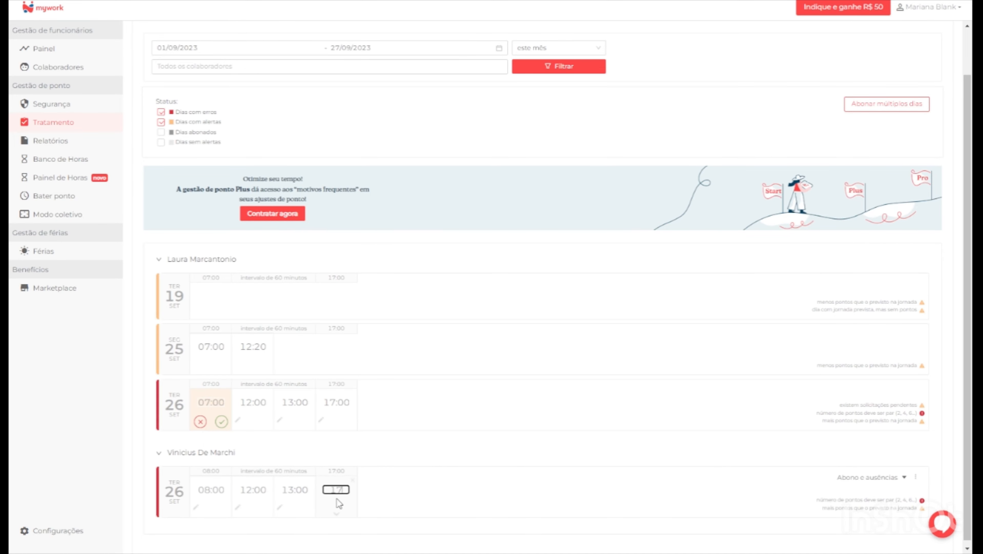
type(":00")
key("Return")
key("Return")
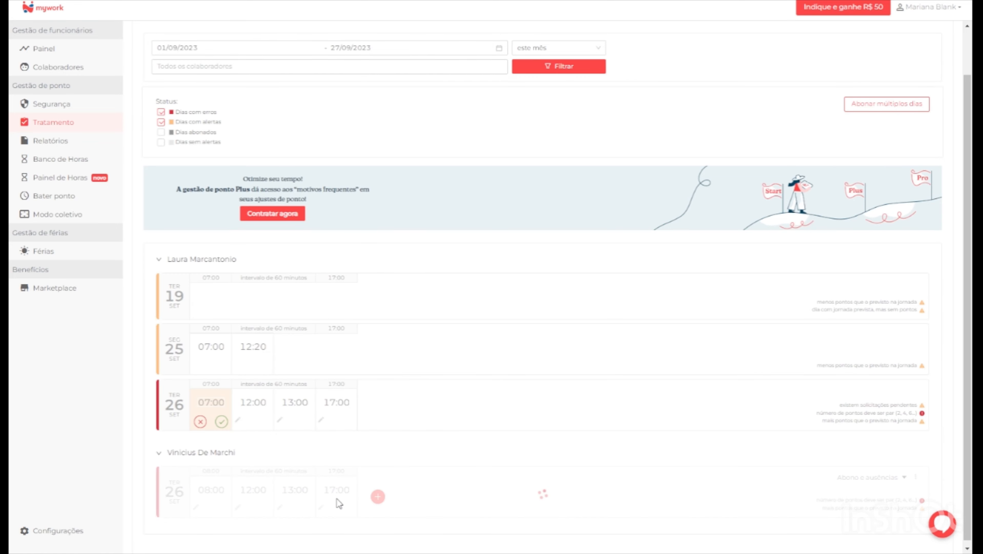
- Refresh the filtered list and review the remaining employee's flagged days and the pending punch request on 26 September
left_click(565, 69)
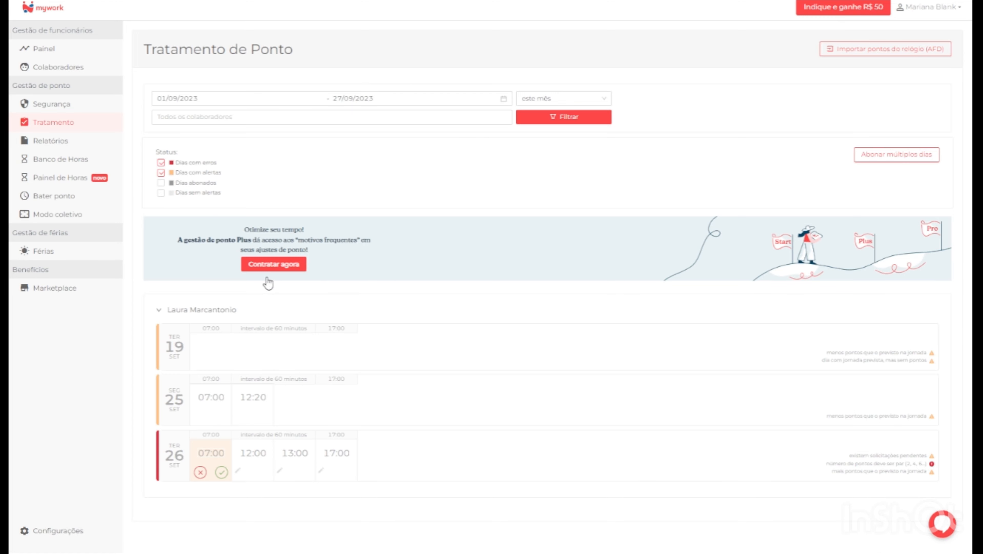
mouse_move(228, 360)
mouse_move(291, 410)
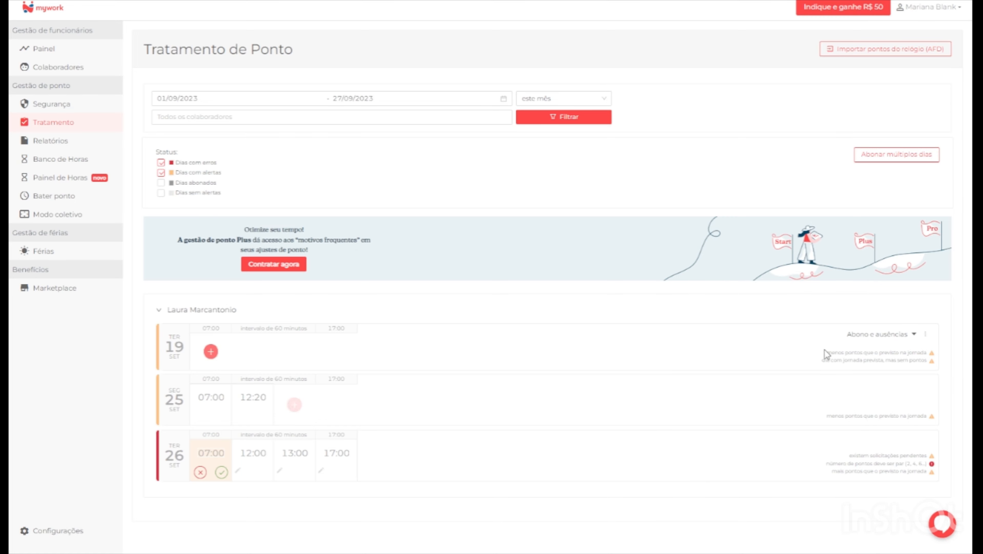
left_click_drag(827, 353, 867, 354)
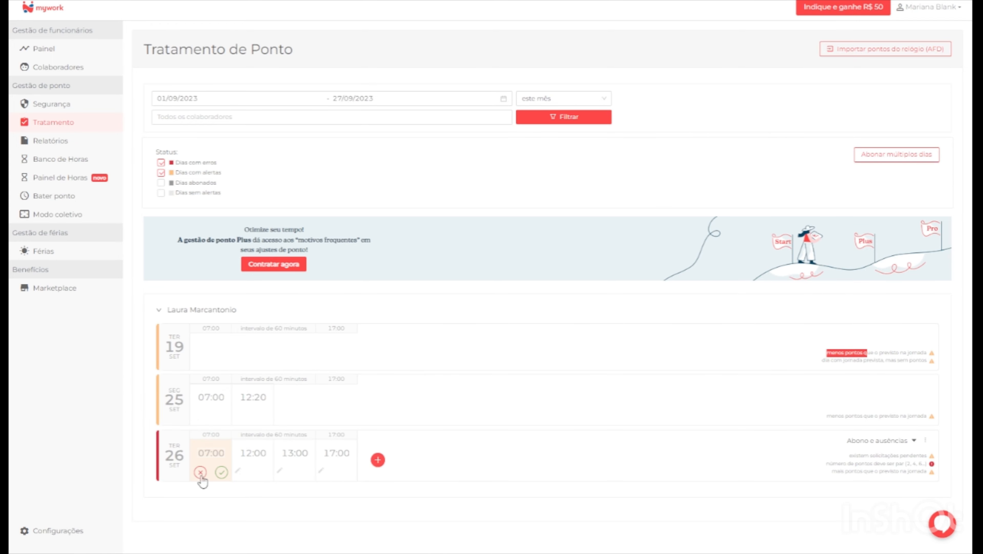
mouse_move(208, 482)
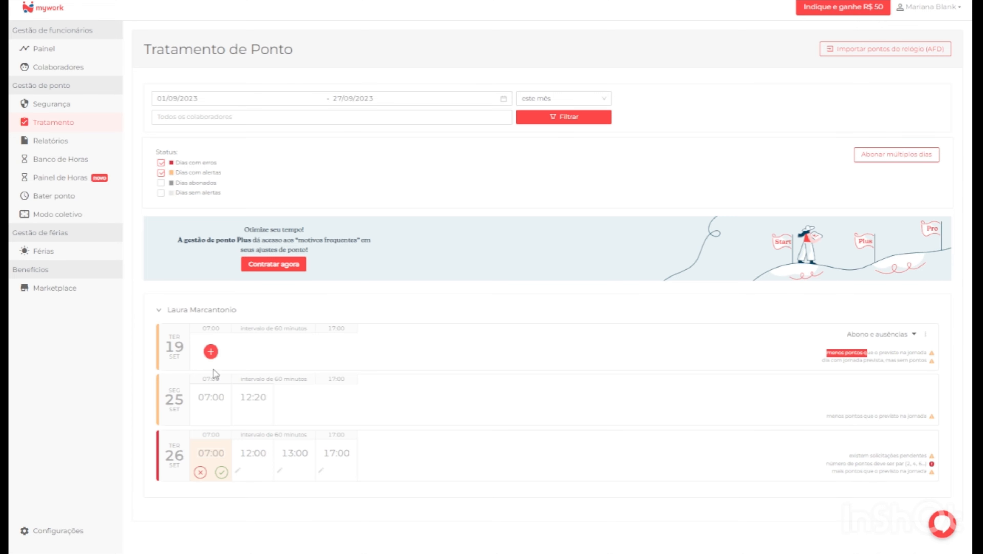
- Add a punch at 17:00 to the 25 September record, giving the custom reason "Teste" under "outro motivo"
left_click(295, 397)
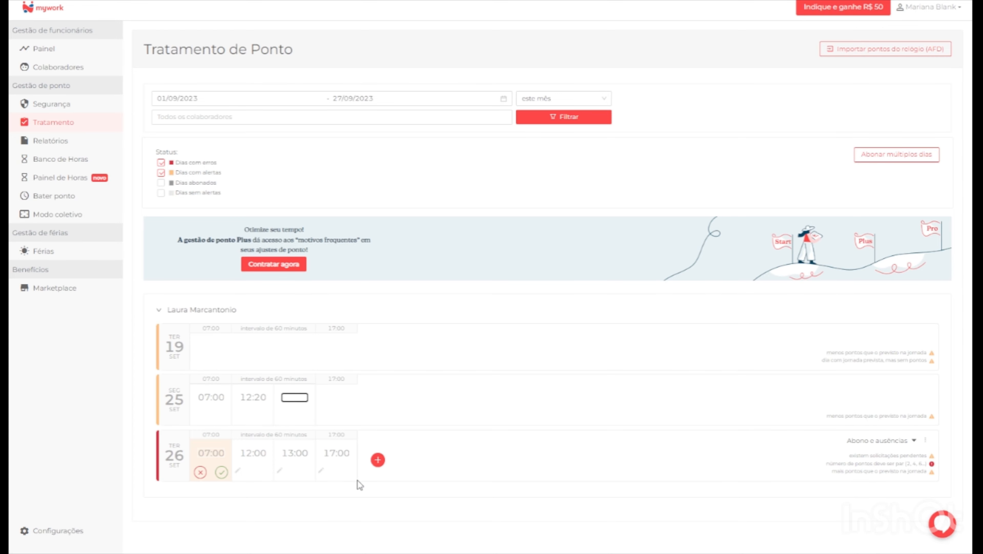
type("17:00")
key("Return")
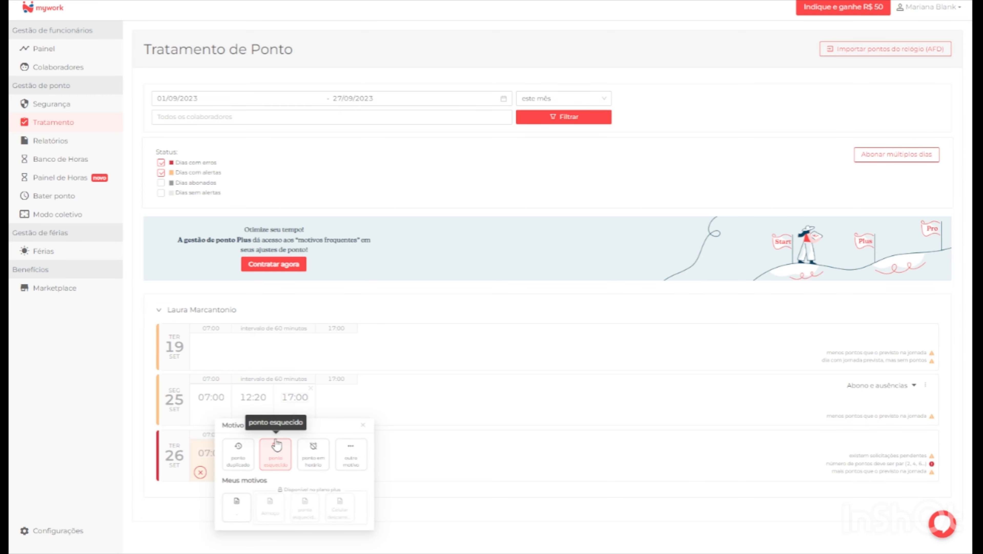
left_click(354, 462)
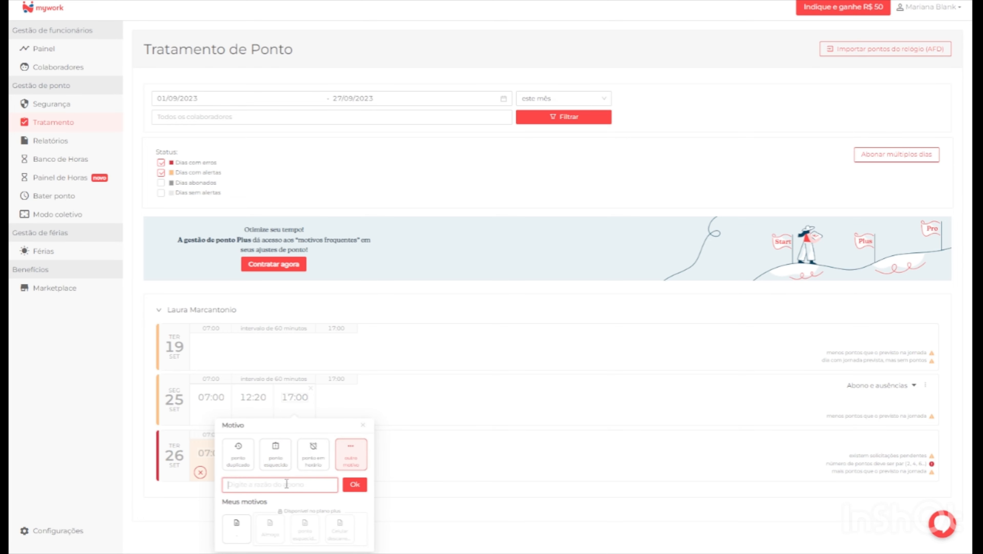
type("Teste")
left_click(348, 485)
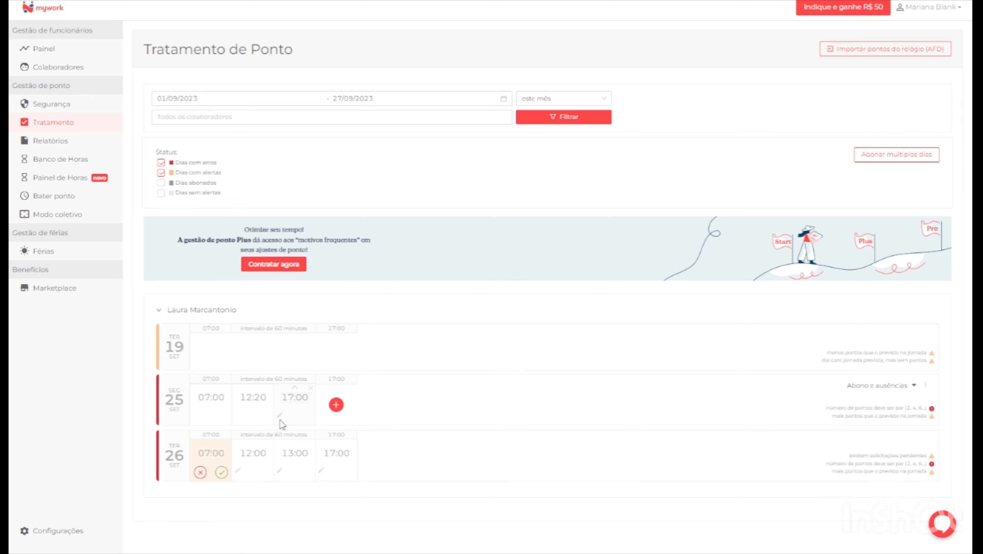
- Add a punch at 13:20 to the 25 September record with the reason "ponto esquecido"
mouse_move(280, 417)
left_click(336, 404)
type("13:20")
key("Return")
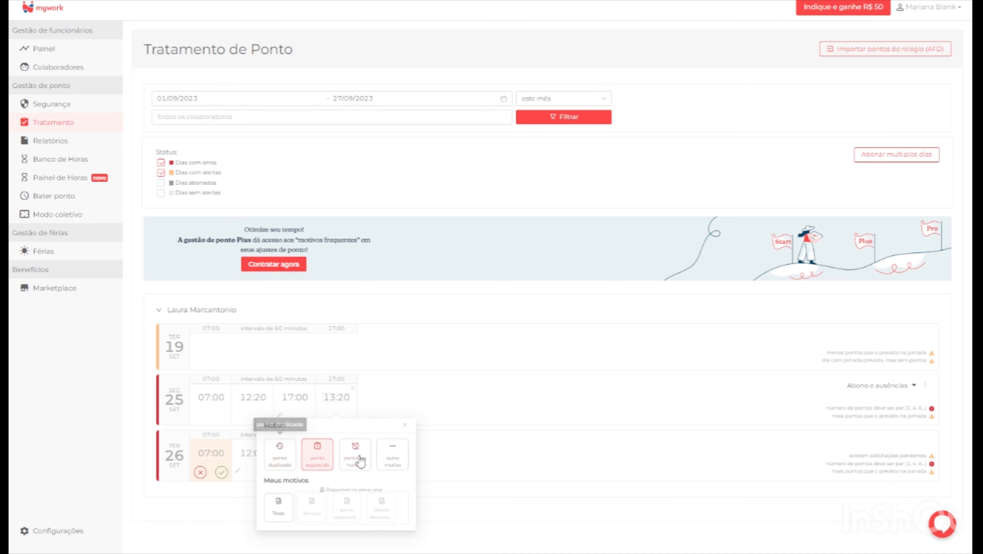
left_click(317, 454)
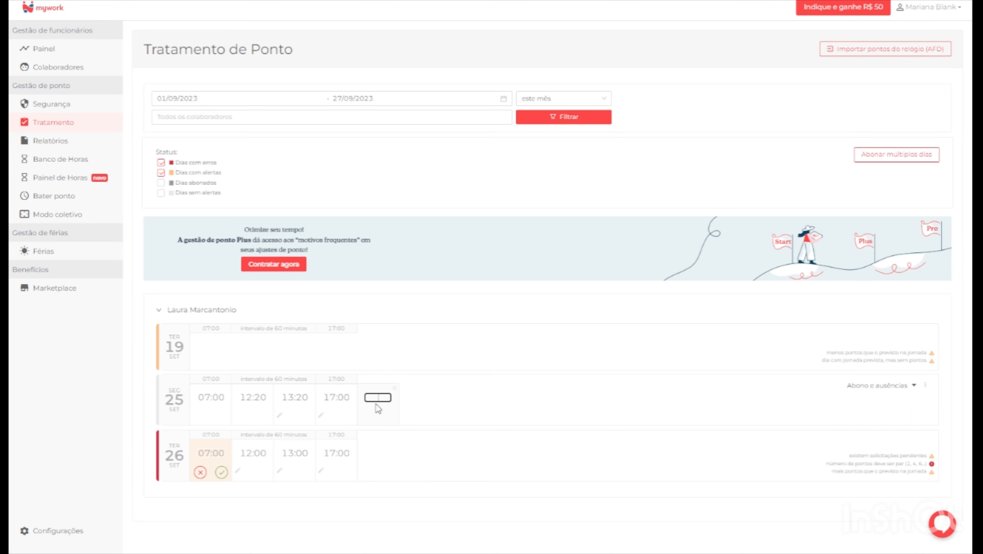
- Add a punch at 06:00 to the 25 September record with the preselected reason, and delete that punch
left_click(377, 404)
type("06:00")
key("Return")
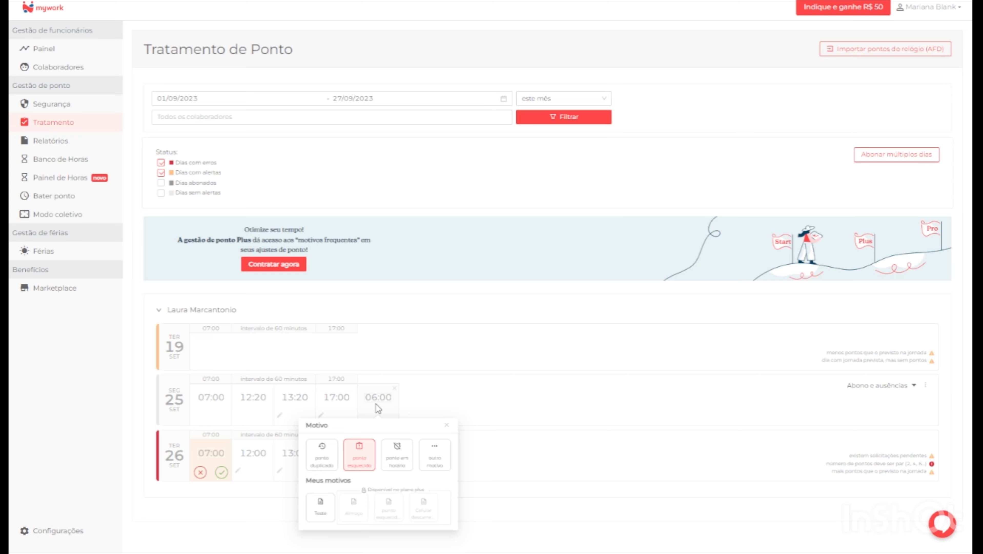
key("Return")
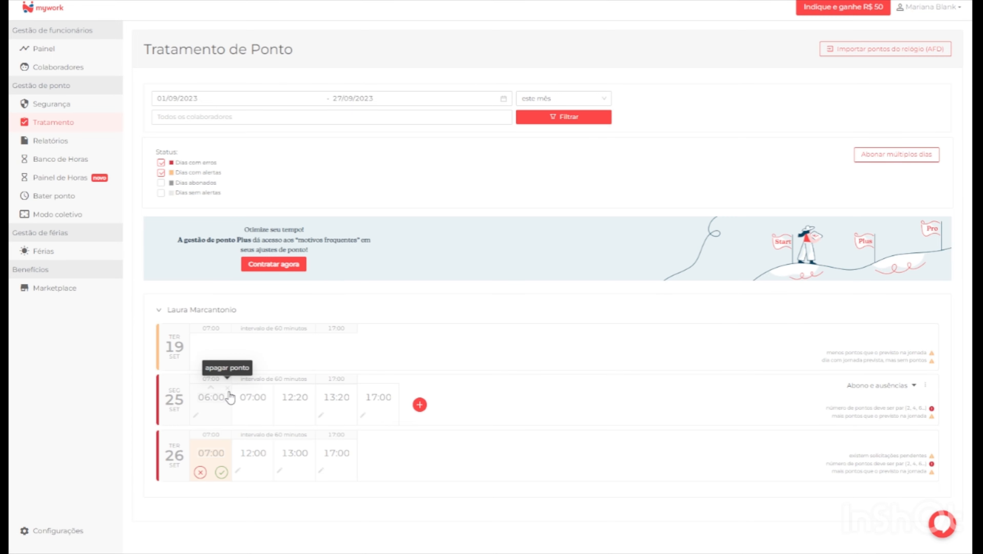
left_click(228, 389)
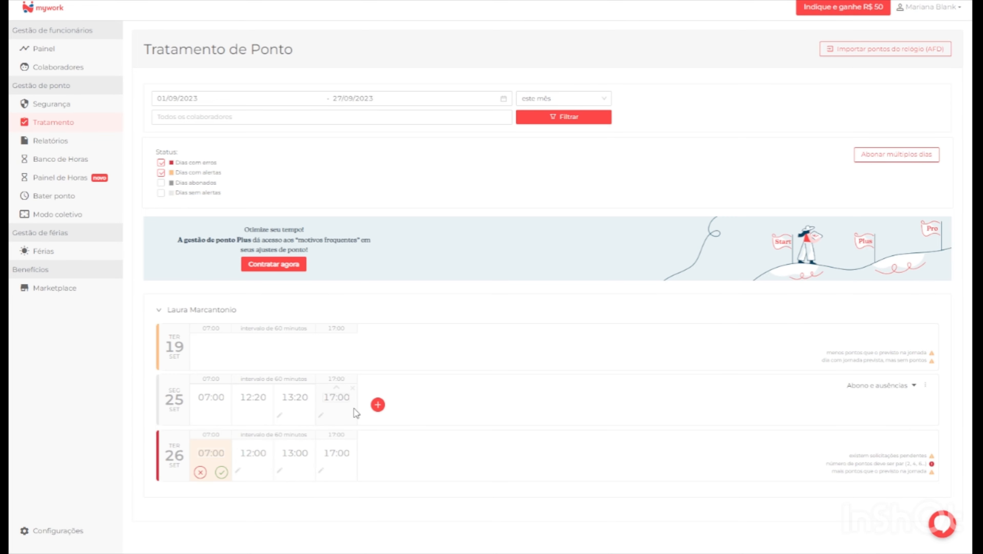
- Delete all punches from the 25 September record
left_click(267, 390)
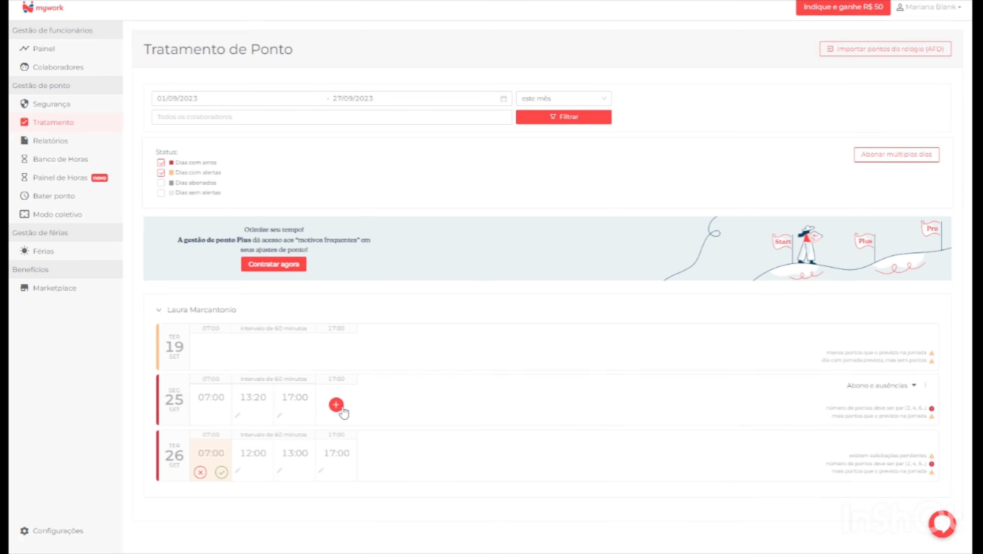
left_click(267, 391)
left_click(267, 391)
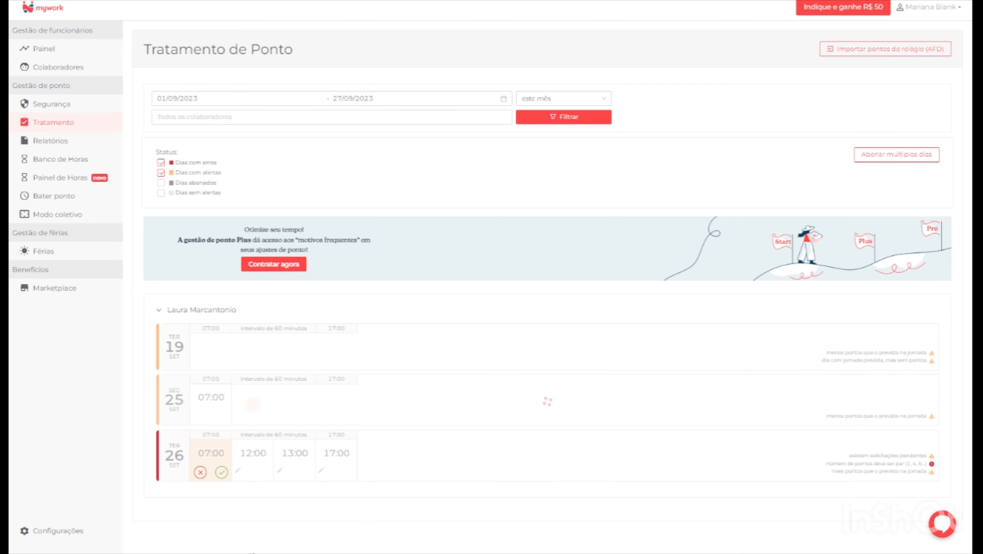
left_click(230, 387)
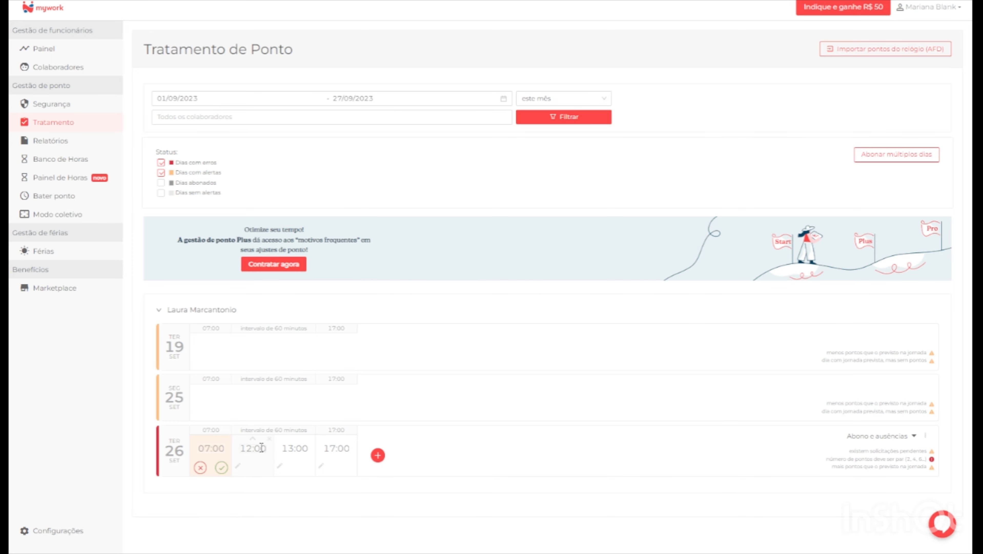
- Approve the pending 07:00 punch request on 26 September and refresh the filtered list
mouse_move(216, 452)
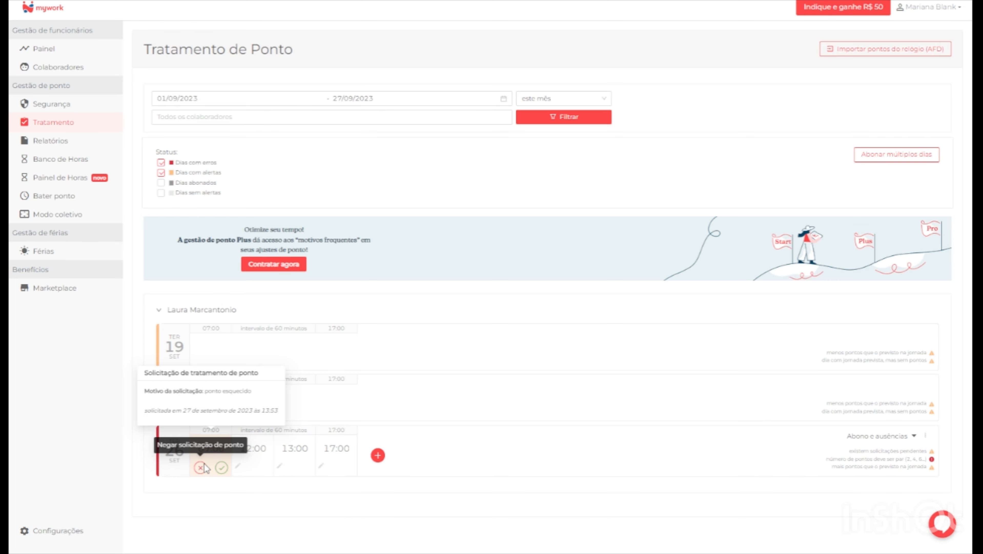
left_click(221, 467)
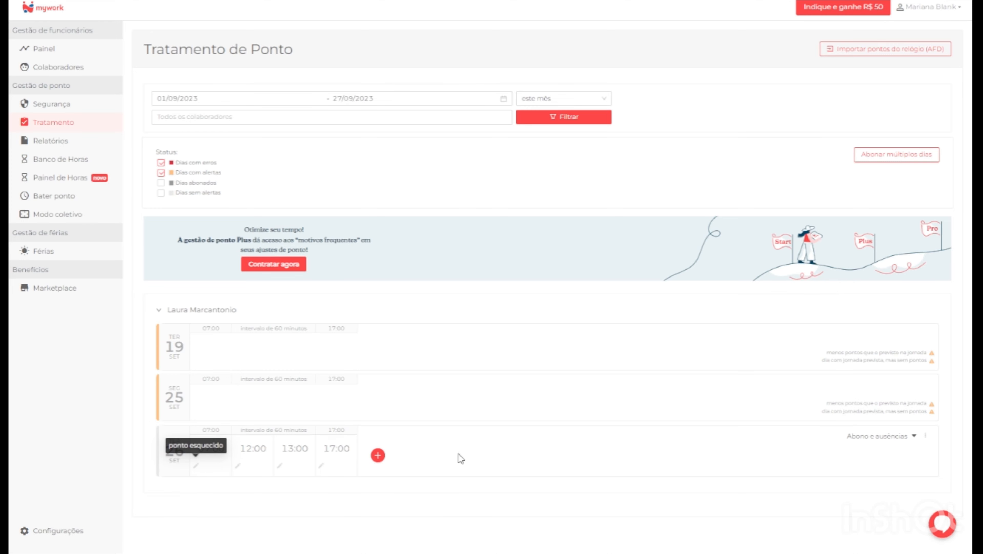
left_click(576, 119)
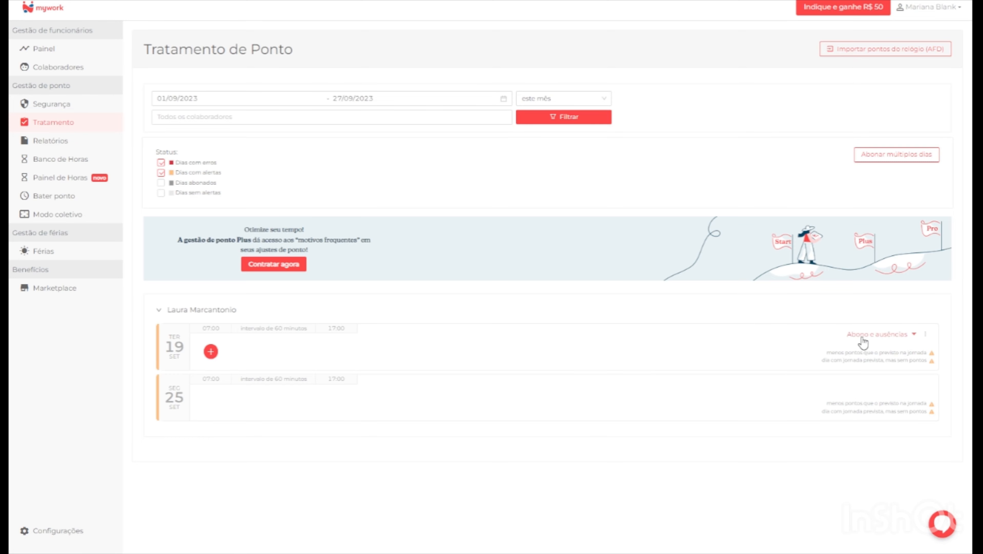
- Excuse the whole of 19 September with the reason "Atestado médico", and undo that allowance
left_click(872, 334)
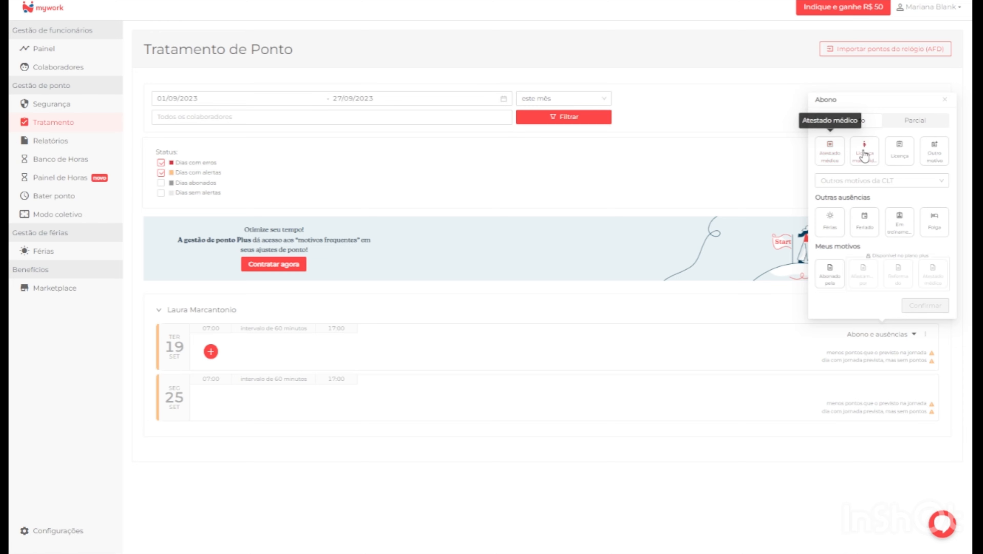
left_click(884, 181)
scroll(852, 268, "down", 3)
scroll(851, 252, "up", 3)
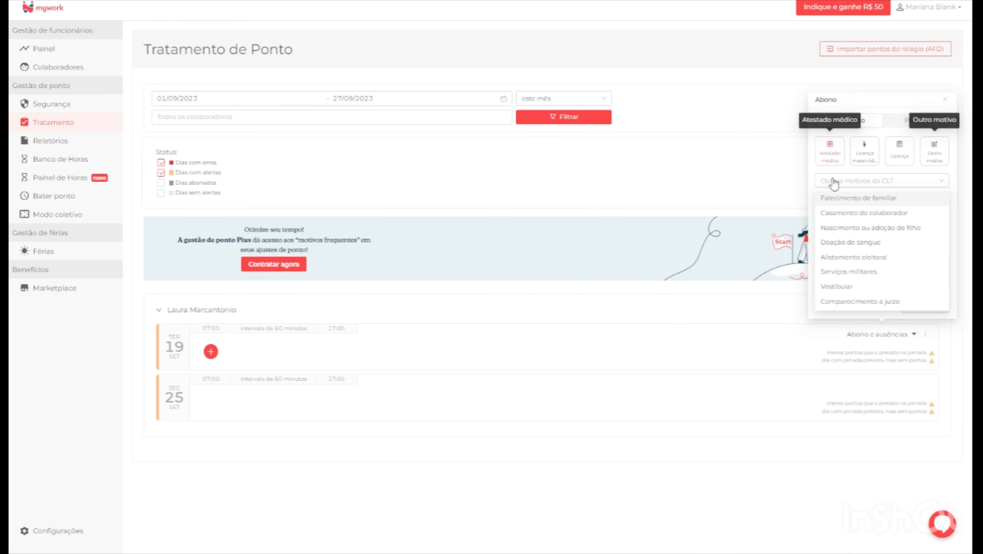
left_click(838, 155)
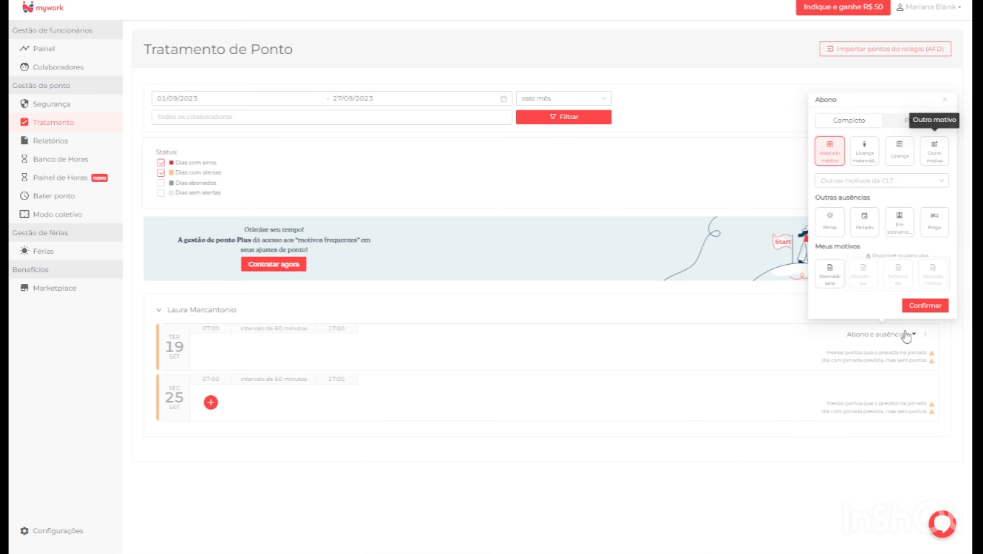
left_click(922, 306)
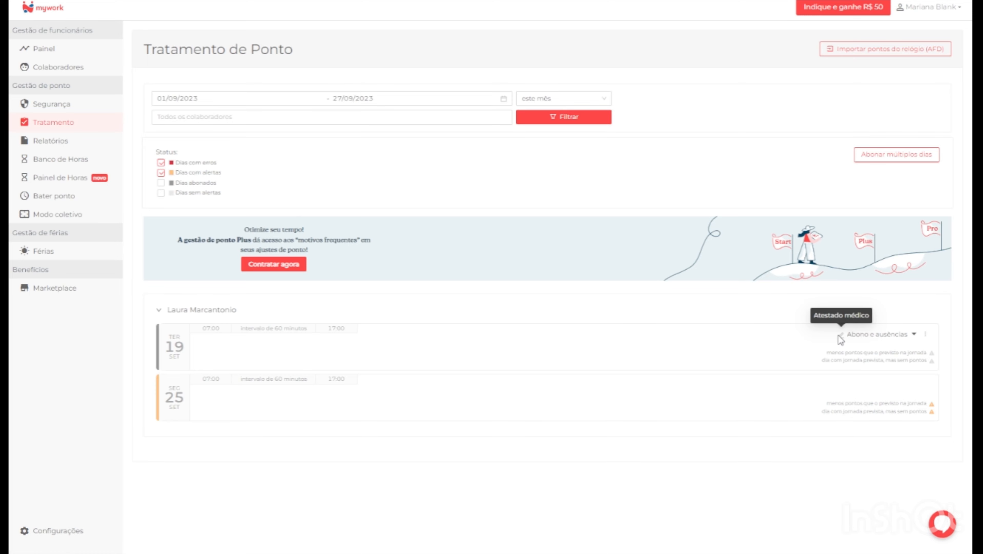
left_click(878, 341)
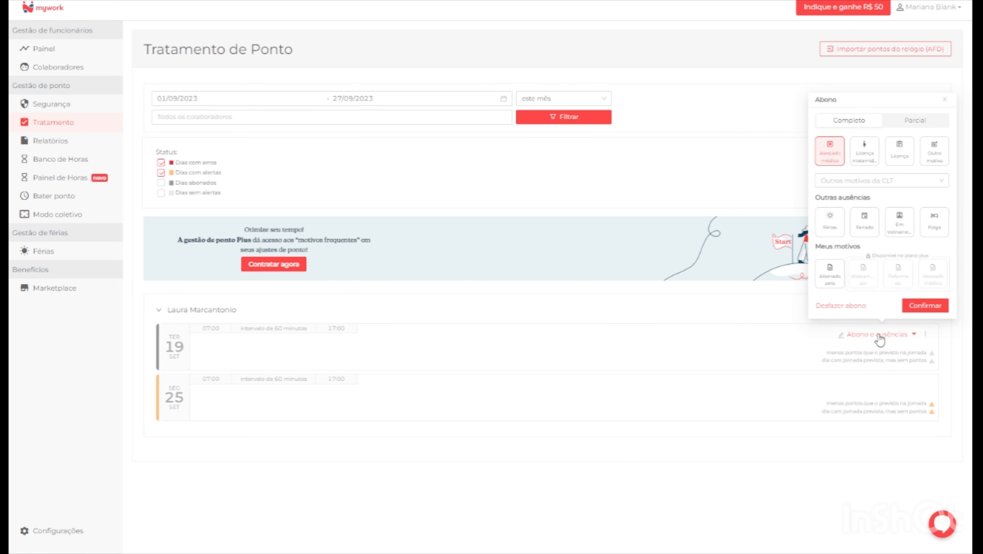
left_click(856, 310)
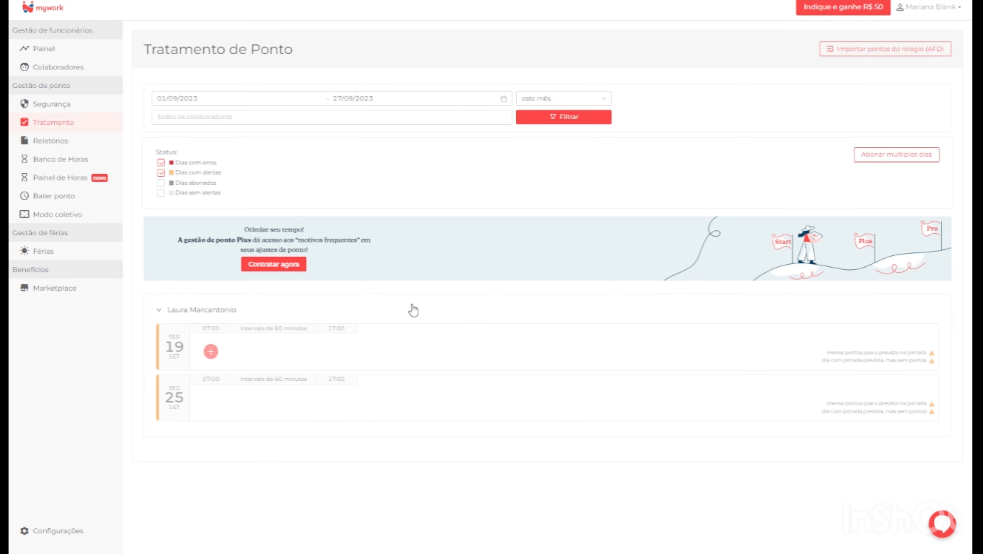
- Add punches at 07:00 and 12:00 to the 19 September record, accepting the preselected reason
left_click(211, 352)
type("07:00")
key("Return")
key("Return")
left_click(252, 353)
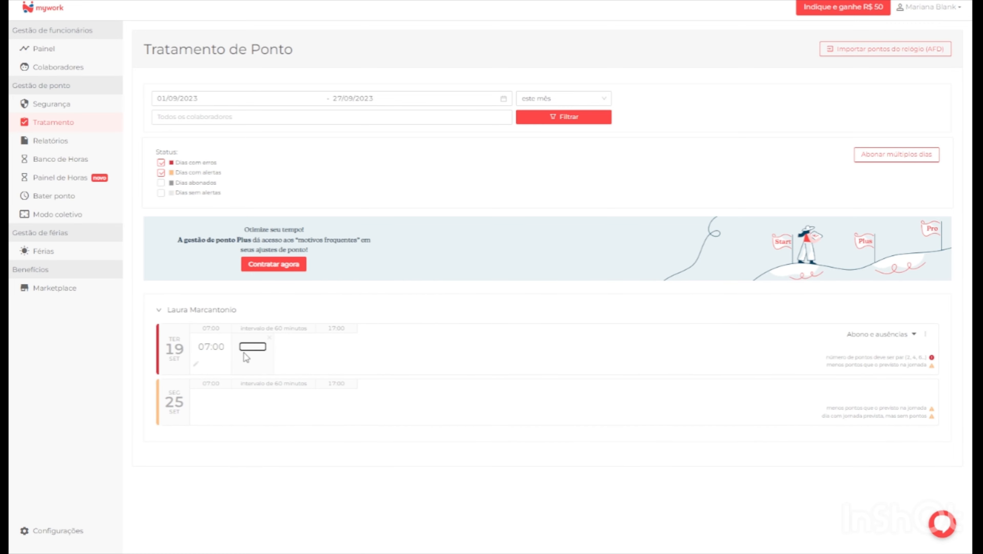
type("12:00")
key("Return")
key("Return")
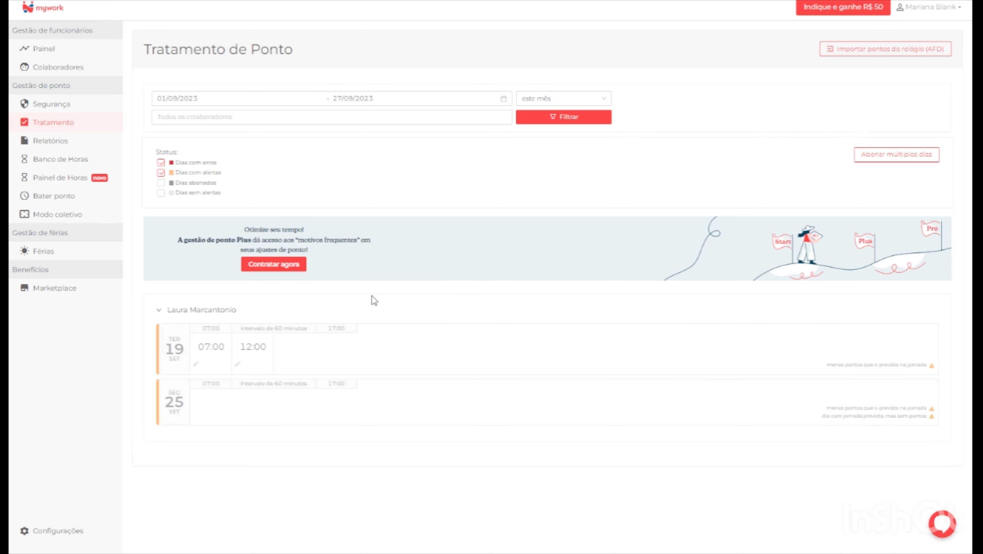
- Register a partial allowance of 06:00 on 19 September with the reason "Atestado médico" and refresh the filtered list
mouse_move(373, 327)
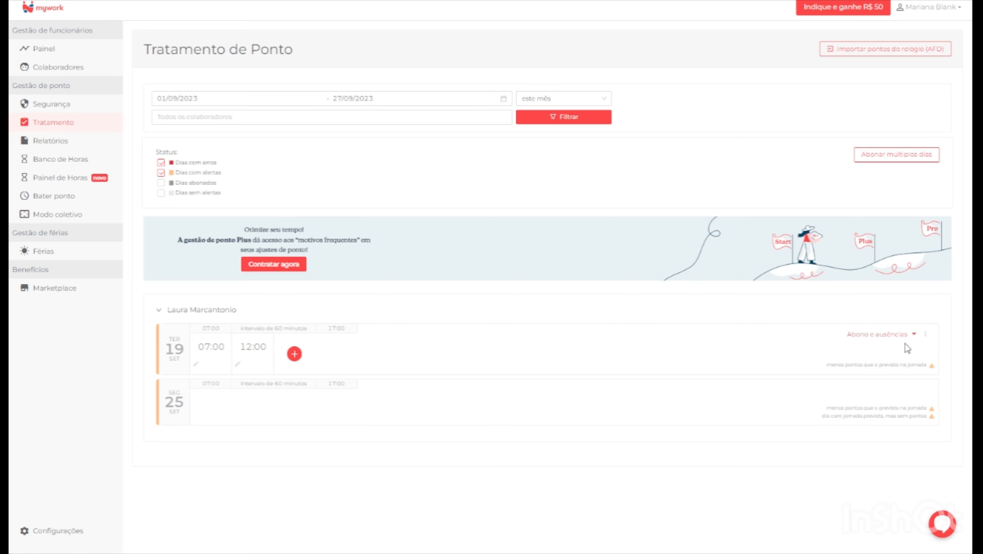
left_click(891, 339)
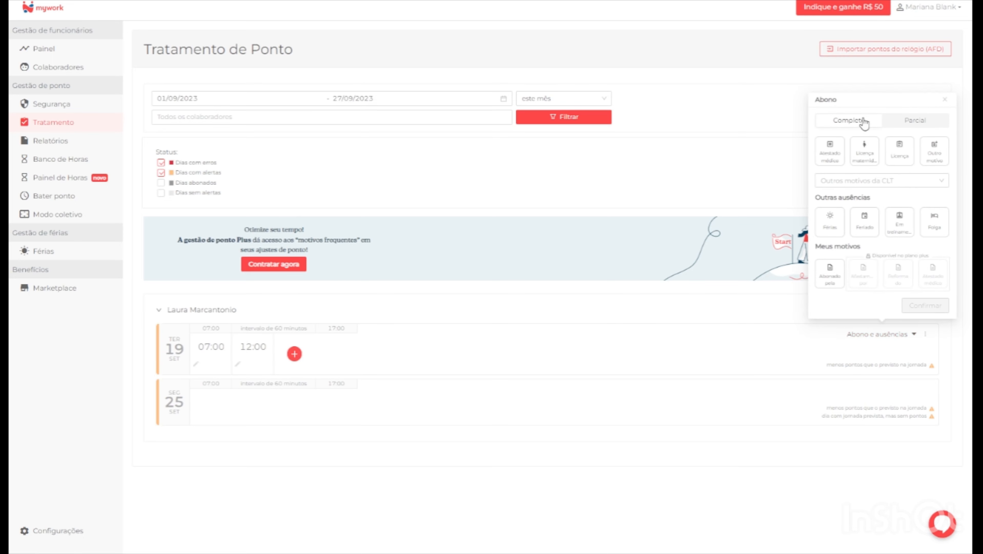
left_click(909, 120)
left_click(890, 123)
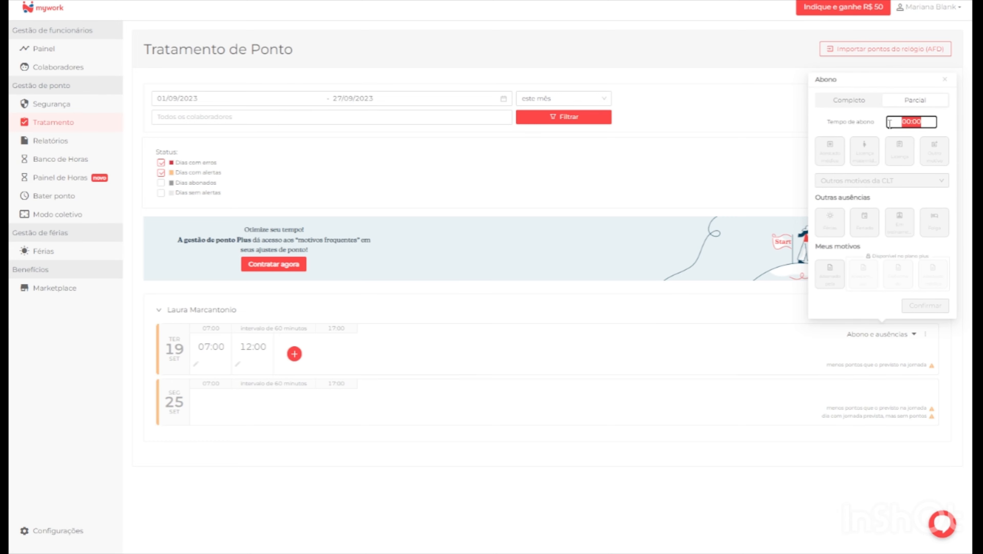
type("0600")
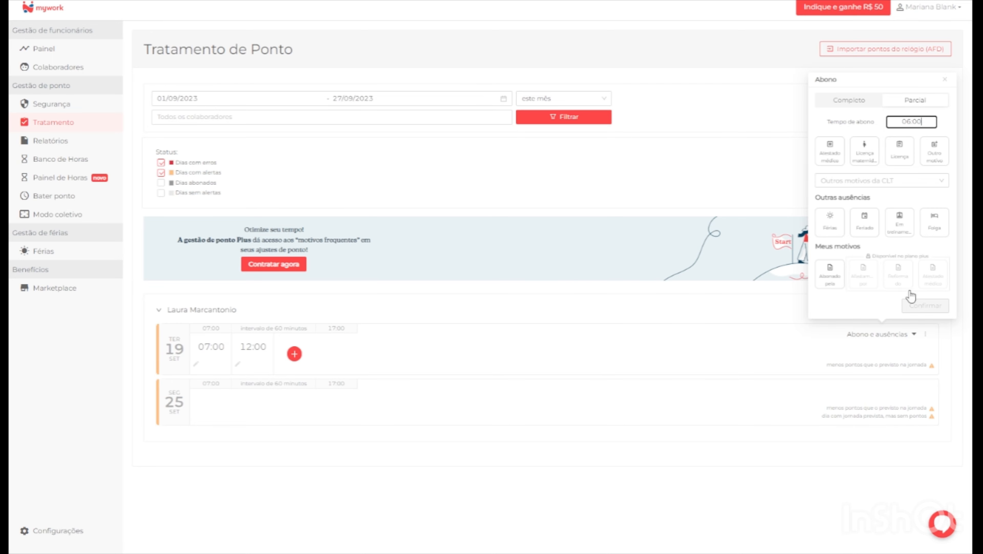
left_click(831, 151)
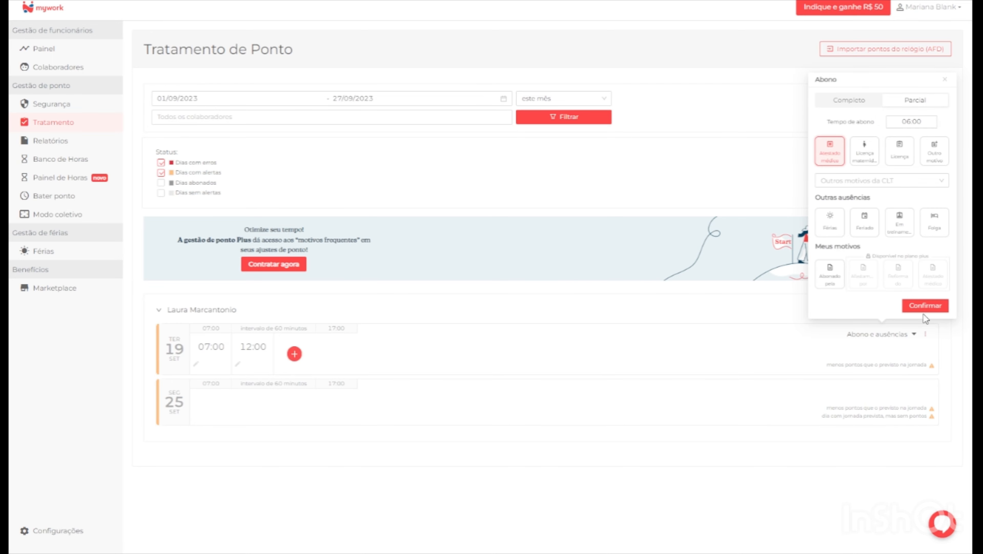
left_click(925, 306)
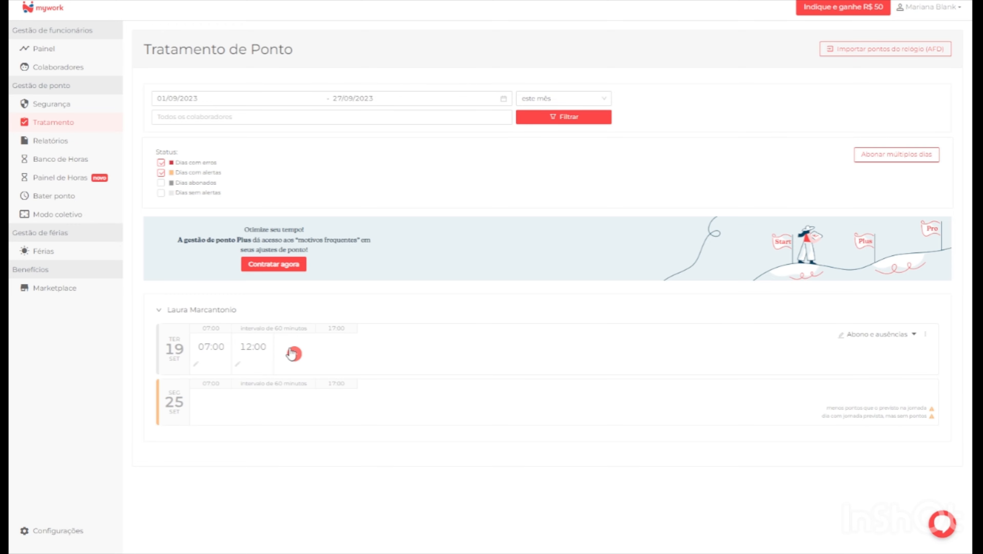
mouse_move(841, 333)
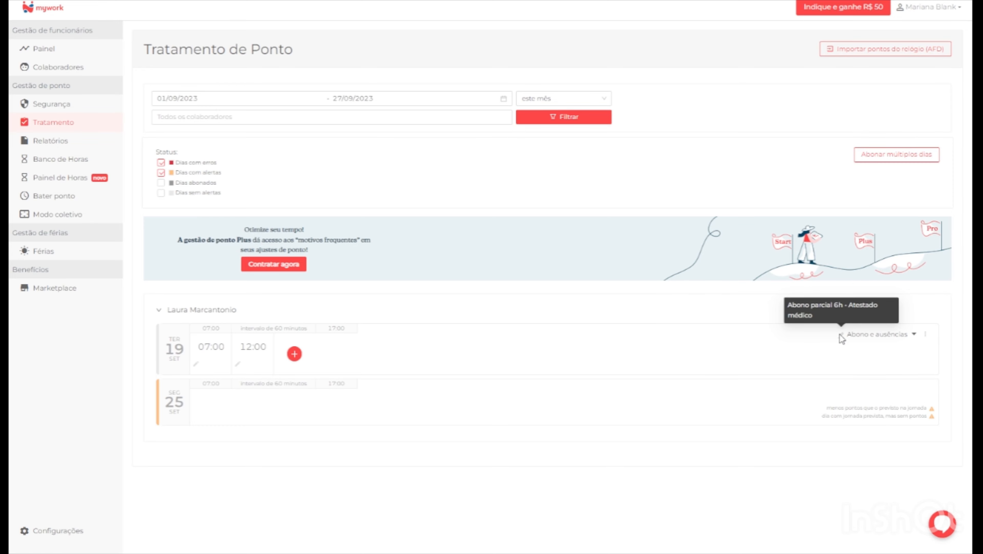
left_click(566, 119)
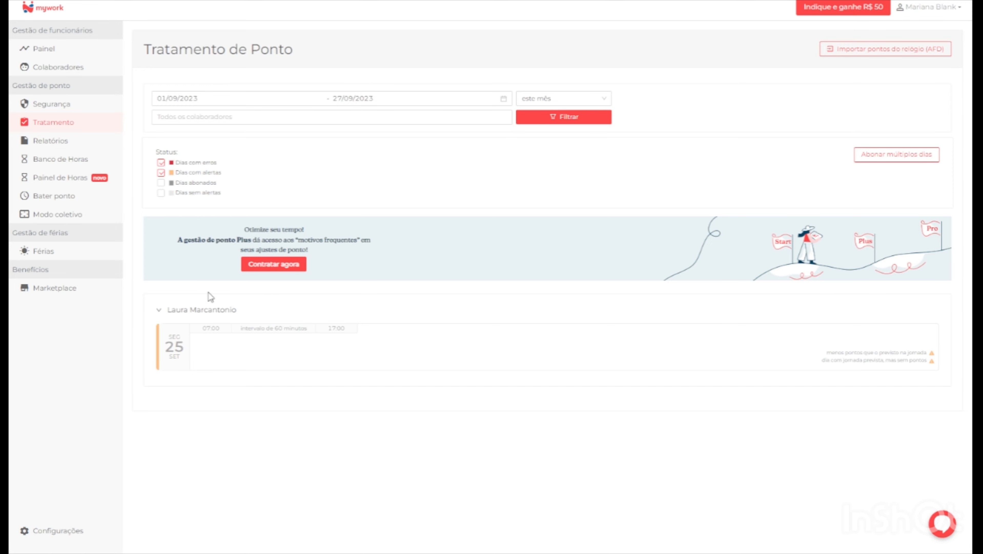
- Annotate 25 September as "Falta", keeping the missing hours in Banco de horas, disregard the day's alerts and save
mouse_move(287, 335)
mouse_move(258, 351)
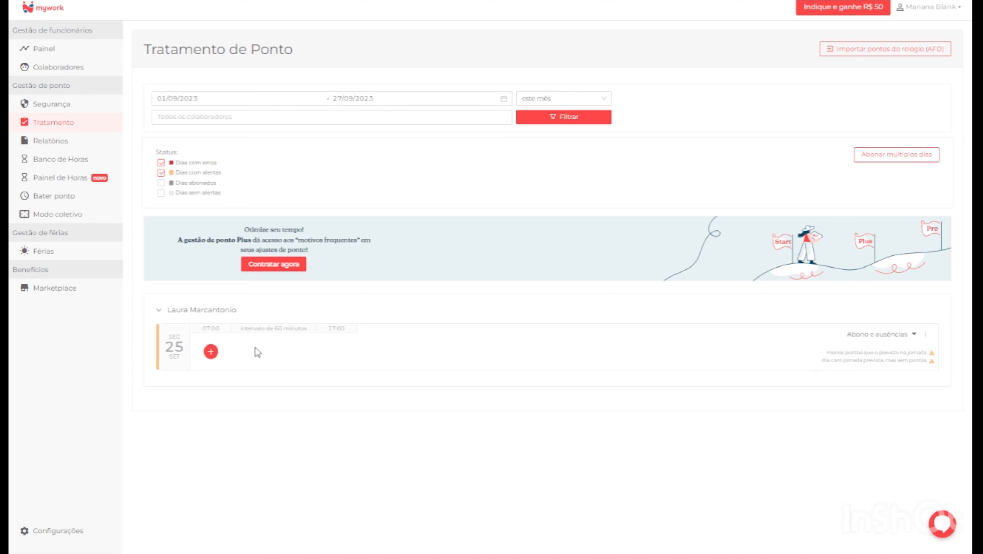
left_click(926, 336)
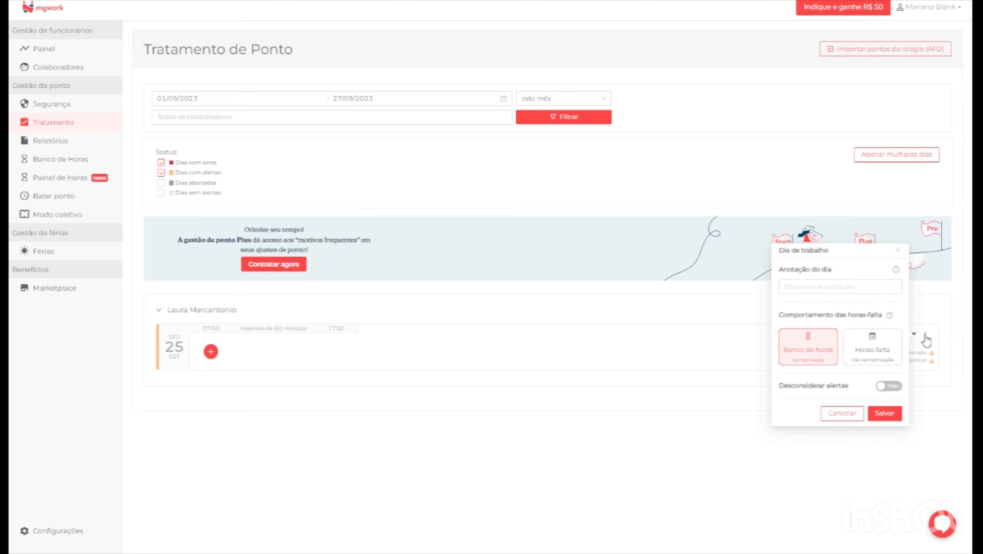
left_click(830, 286)
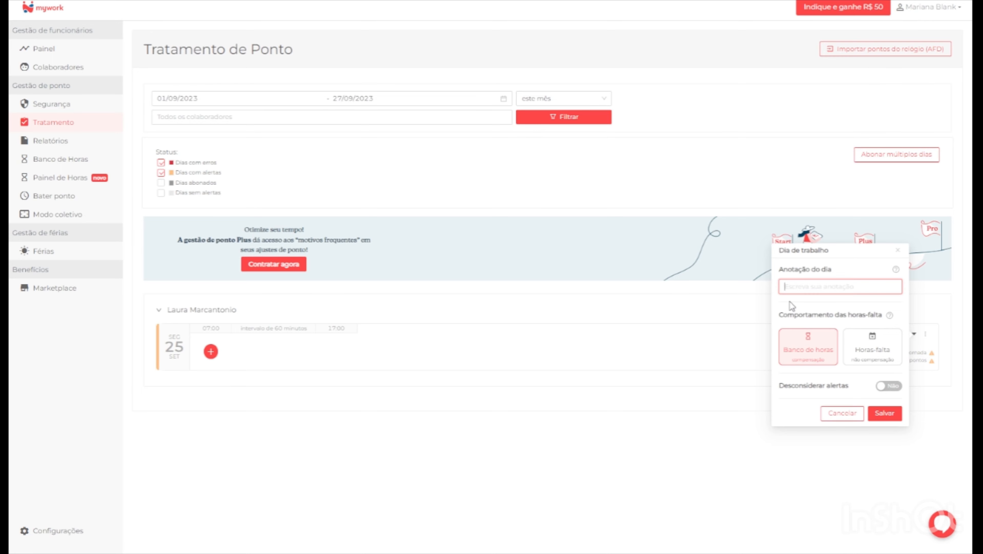
type("Falta")
left_click(888, 386)
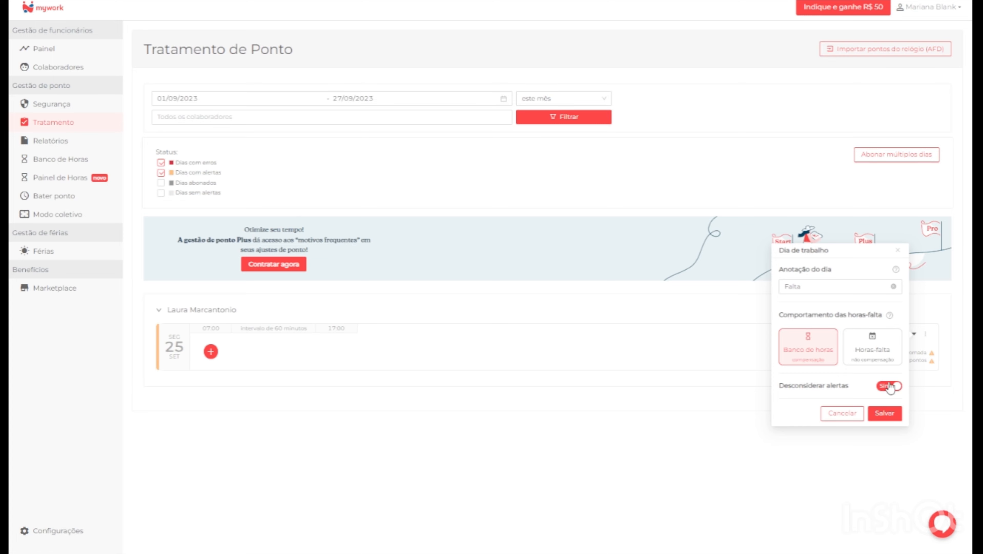
left_click(888, 414)
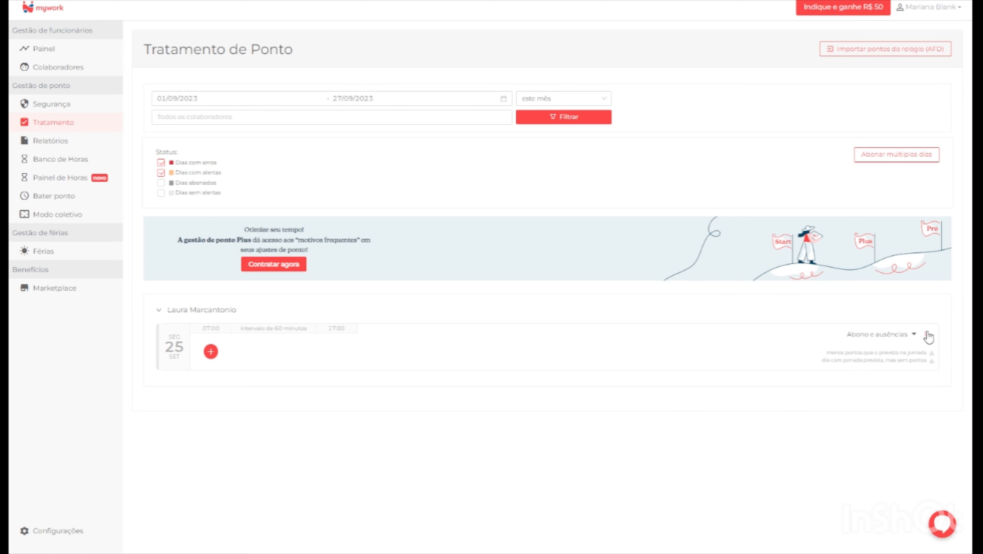
- Clear the annotation on 25 September, set Desconsiderar alertas to Não and save
left_click(927, 334)
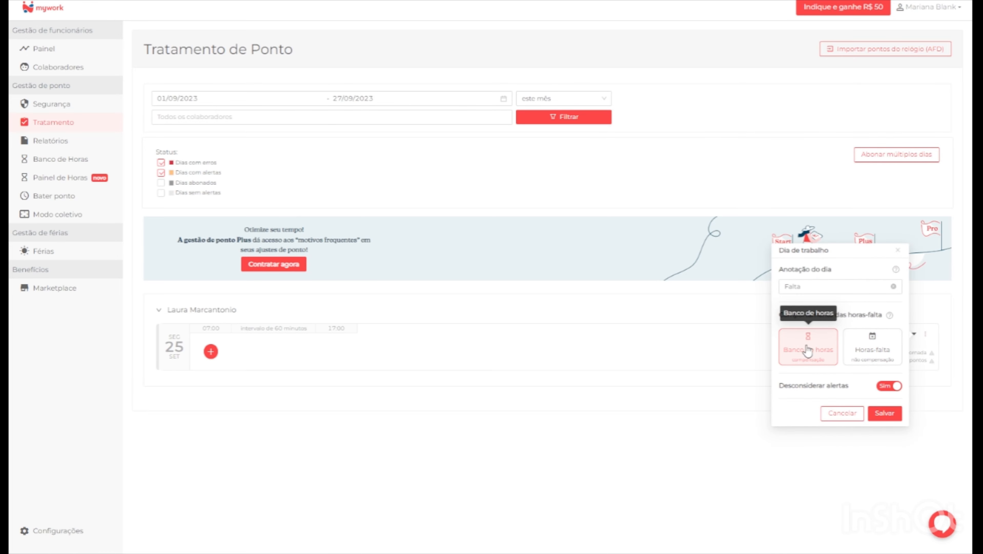
left_click(893, 387)
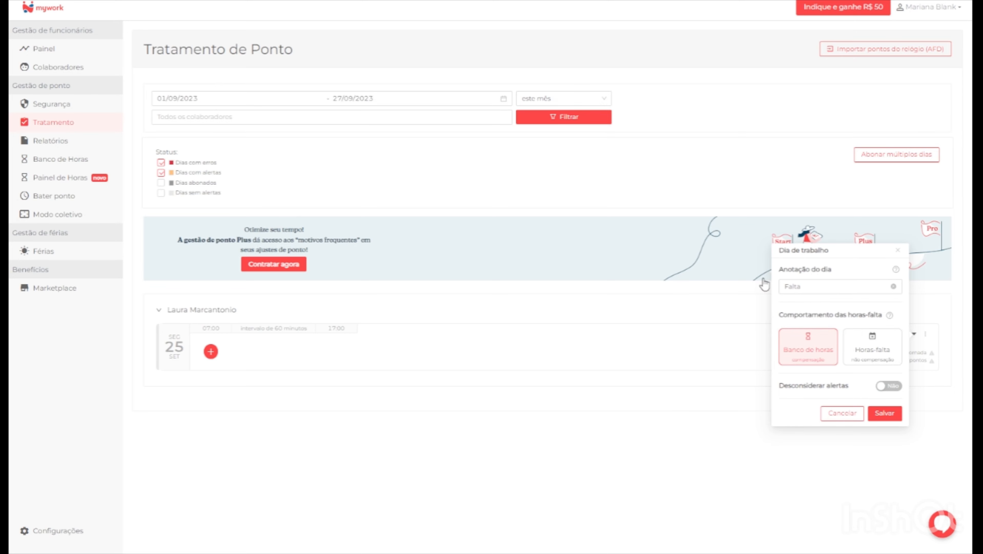
left_click(838, 287)
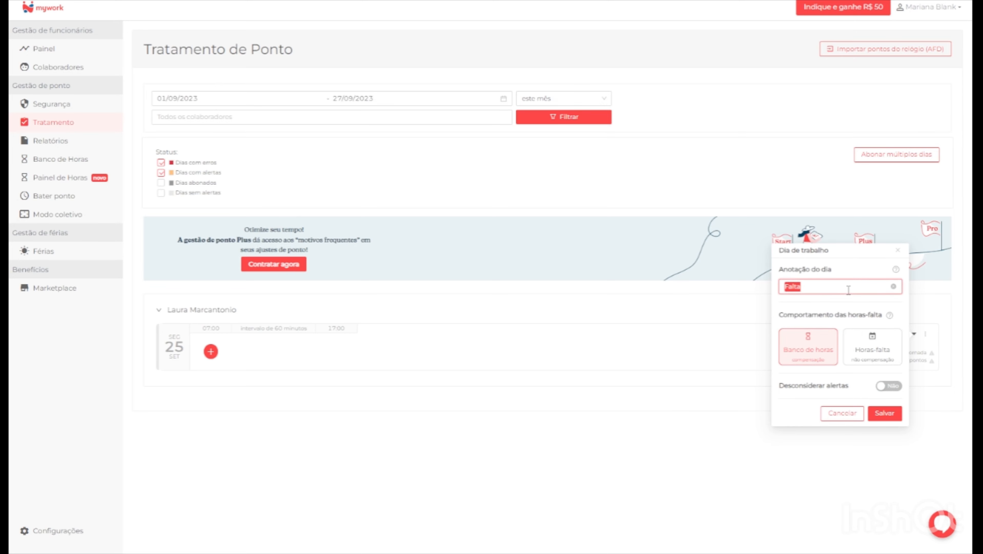
left_click(894, 287)
left_click(884, 413)
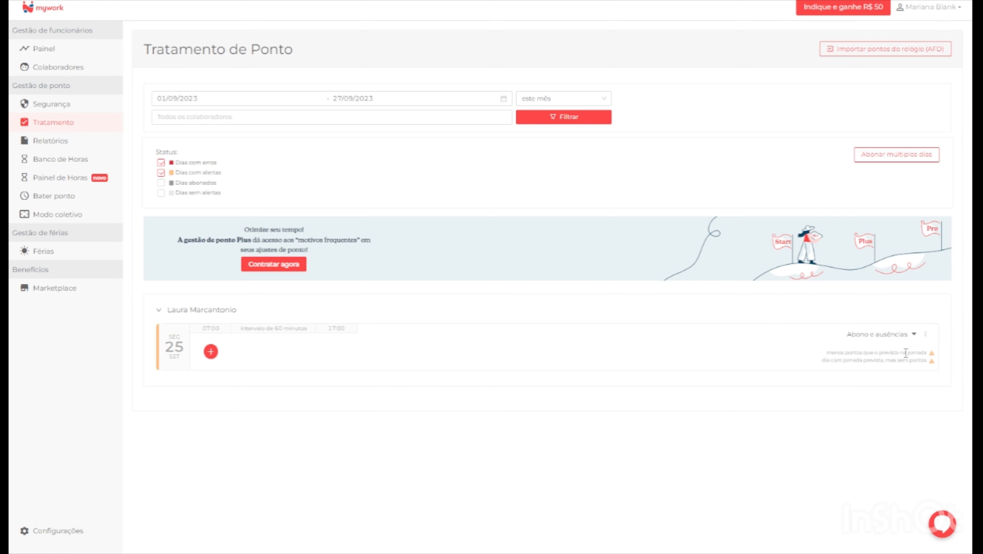
- Set 25 September to Horas-falta with the annotation "Falta descontada folha", disregard its alerts and save
left_click(924, 336)
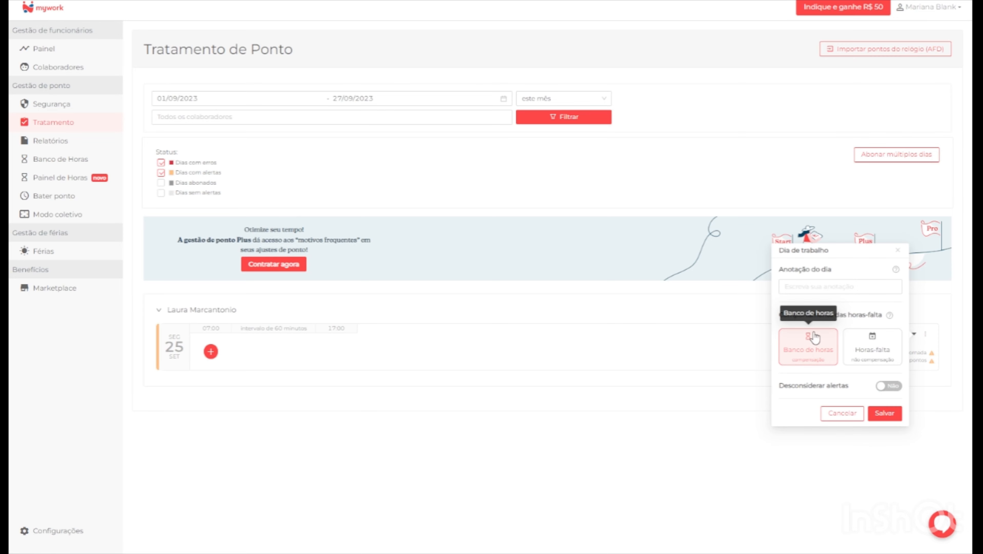
left_click(869, 355)
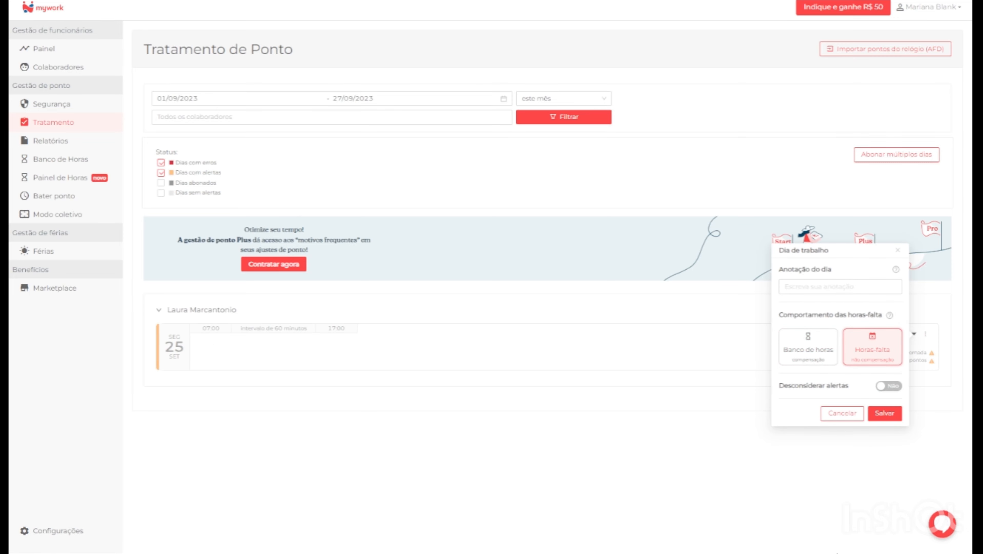
left_click(847, 285)
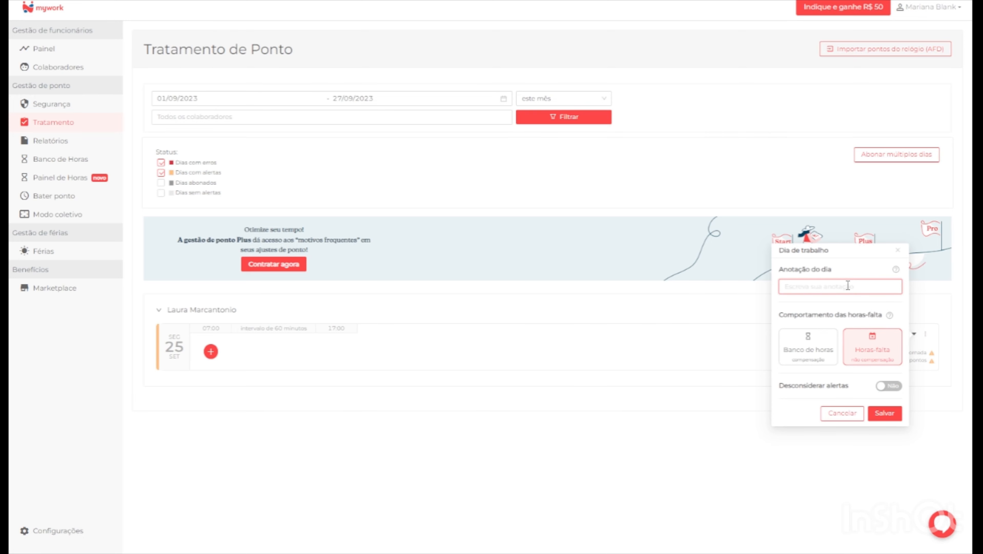
type("Falta descontada folha")
left_click(888, 385)
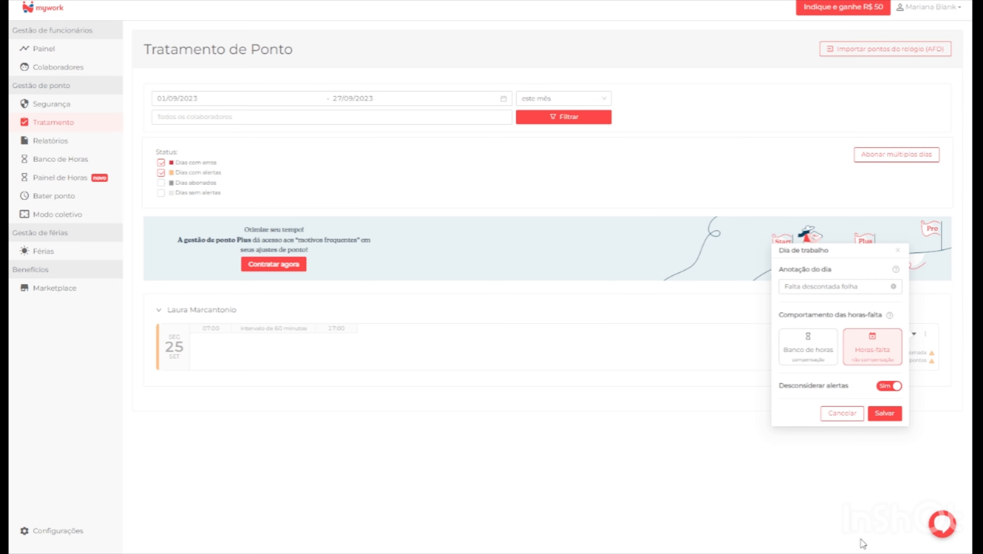
left_click(892, 415)
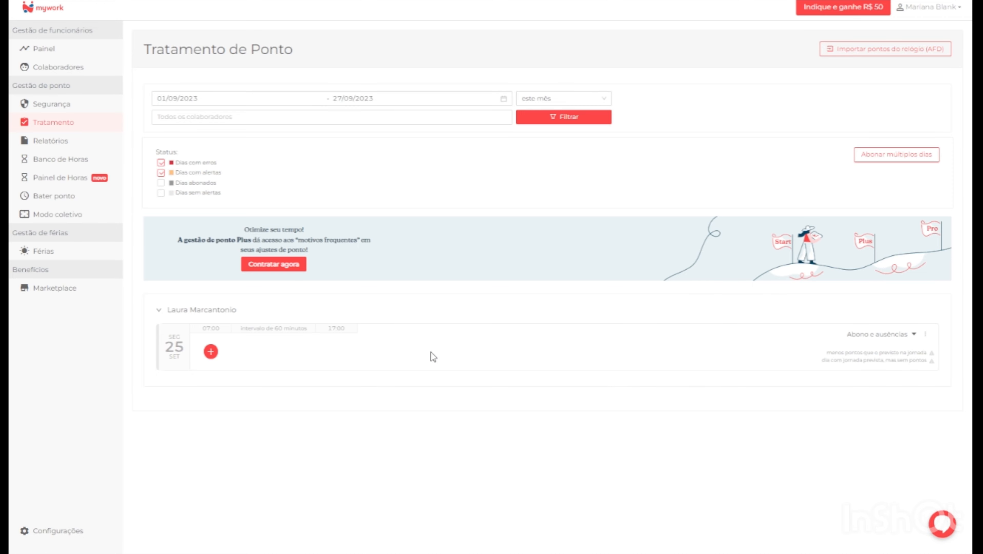
- Try the Banco de horas and alert options on 25 September, then restore Horas-falta with alerts disregarded and save
left_click(925, 333)
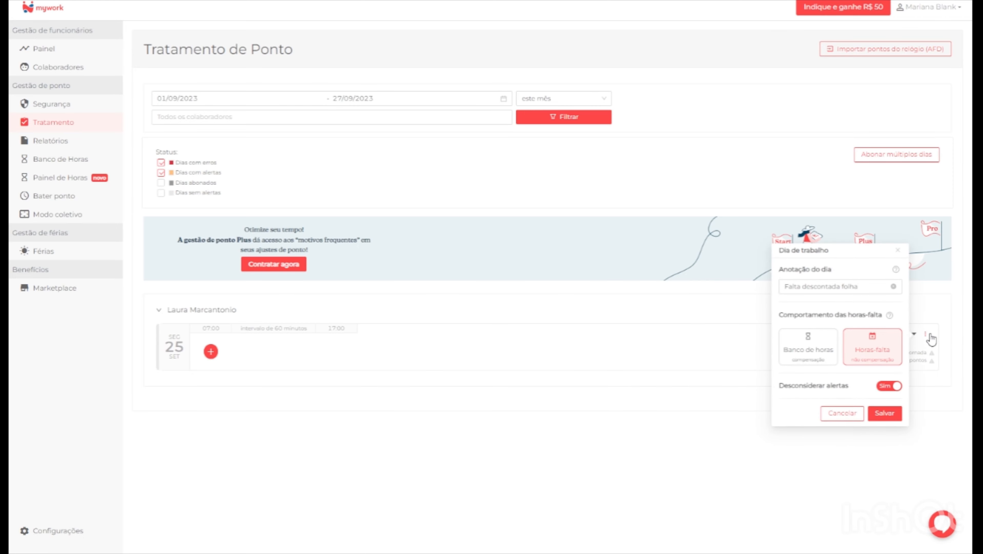
left_click(888, 390)
left_click(819, 344)
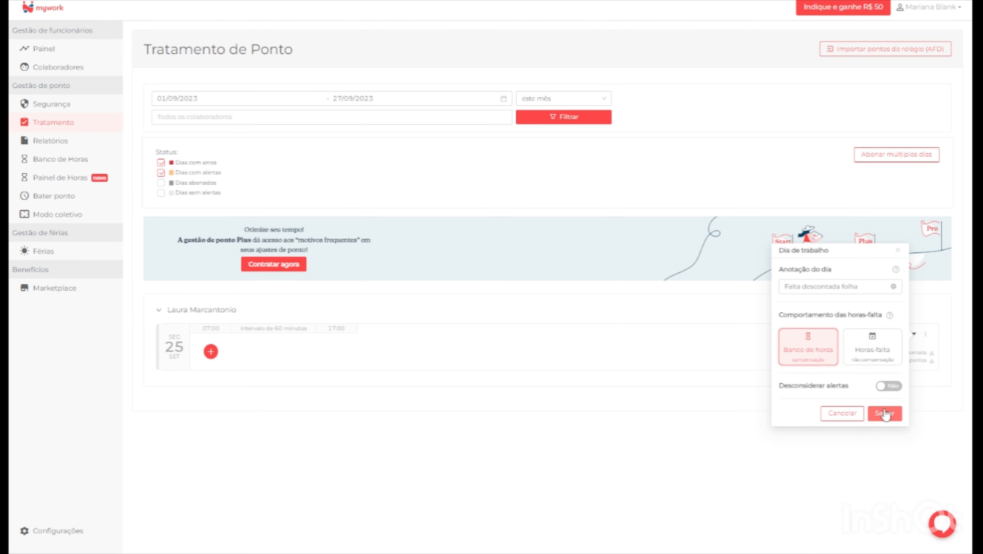
left_click(889, 387)
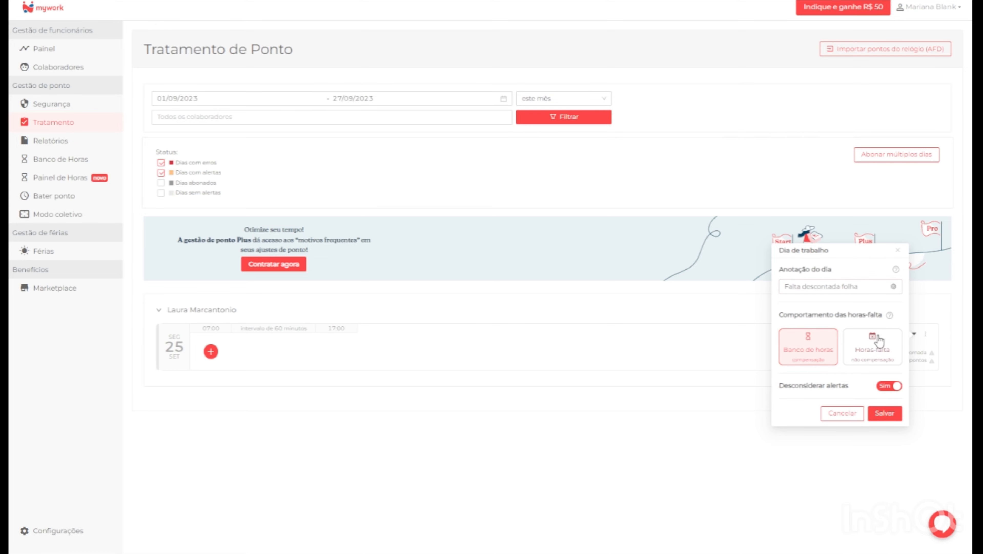
left_click(878, 365)
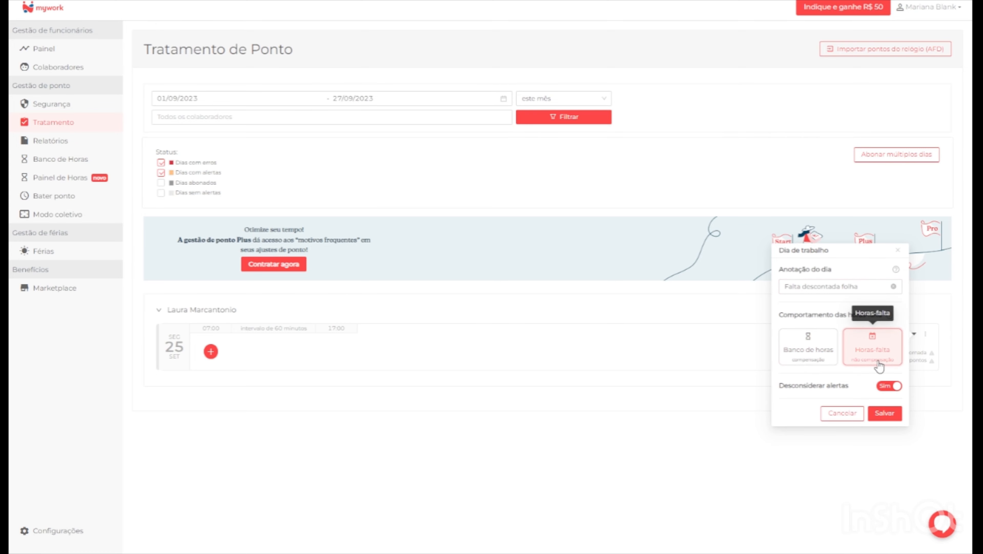
left_click(891, 386)
left_click(892, 386)
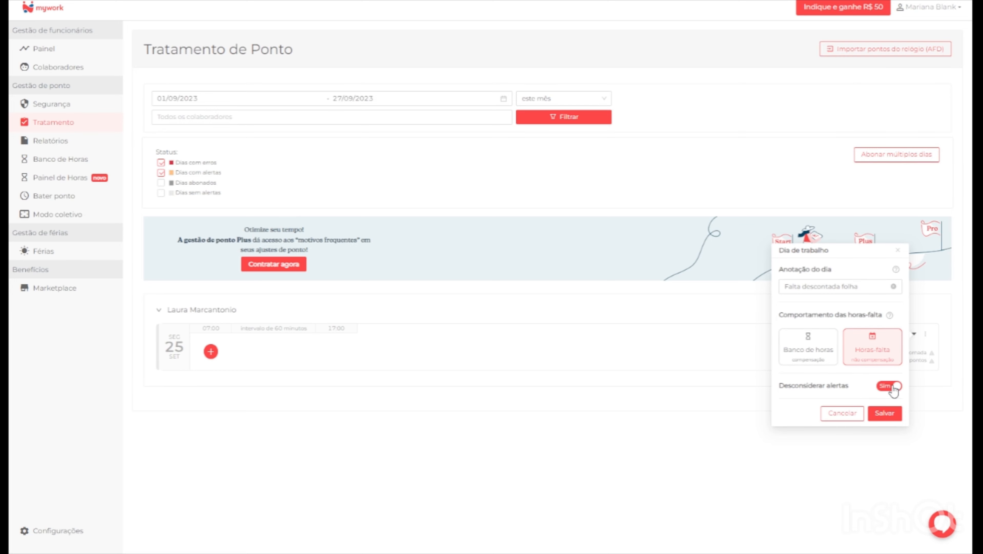
left_click(884, 413)
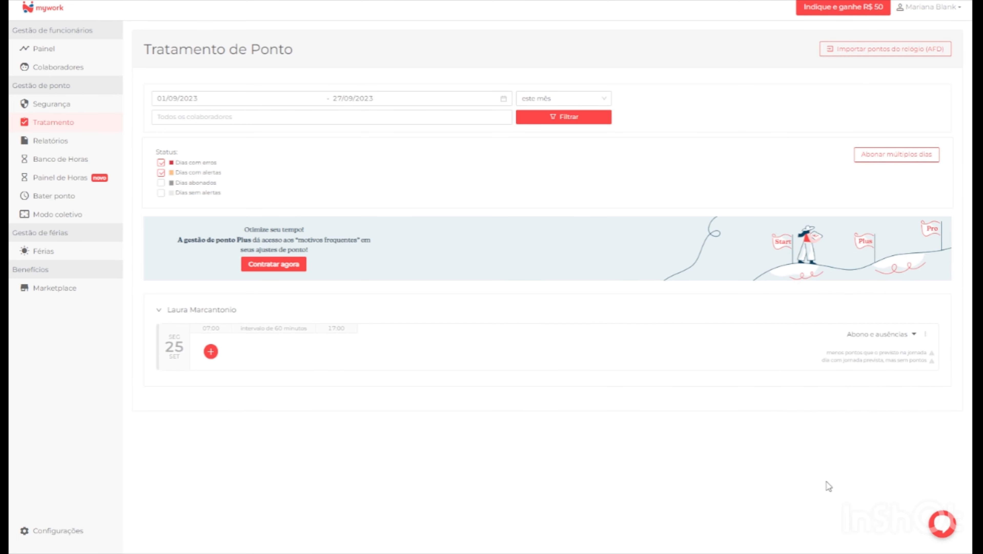
- Refresh the list, filter it to the employee absent on 25 September, and include Dias abonados and Dias sem alertas
left_click(554, 116)
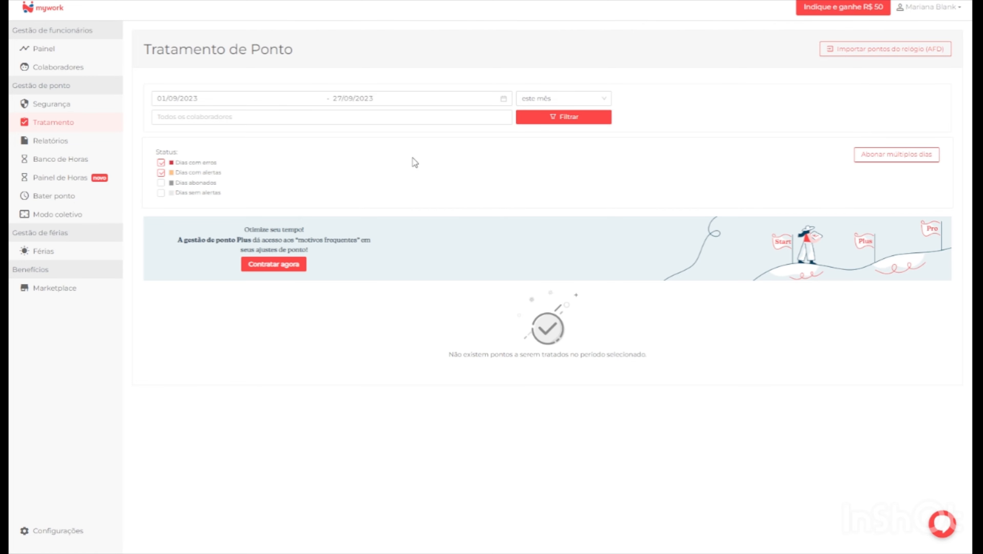
left_click(266, 117)
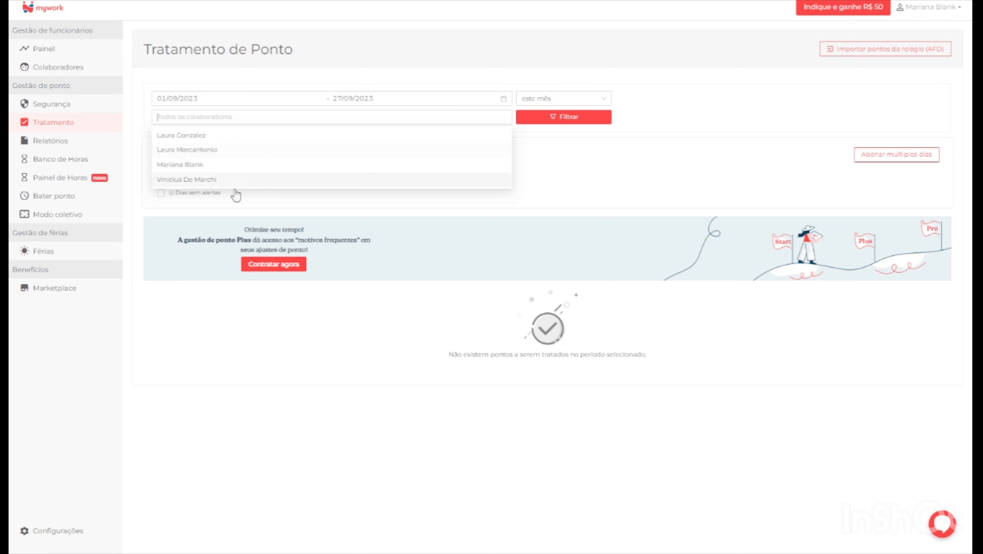
left_click(204, 152)
left_click(260, 405)
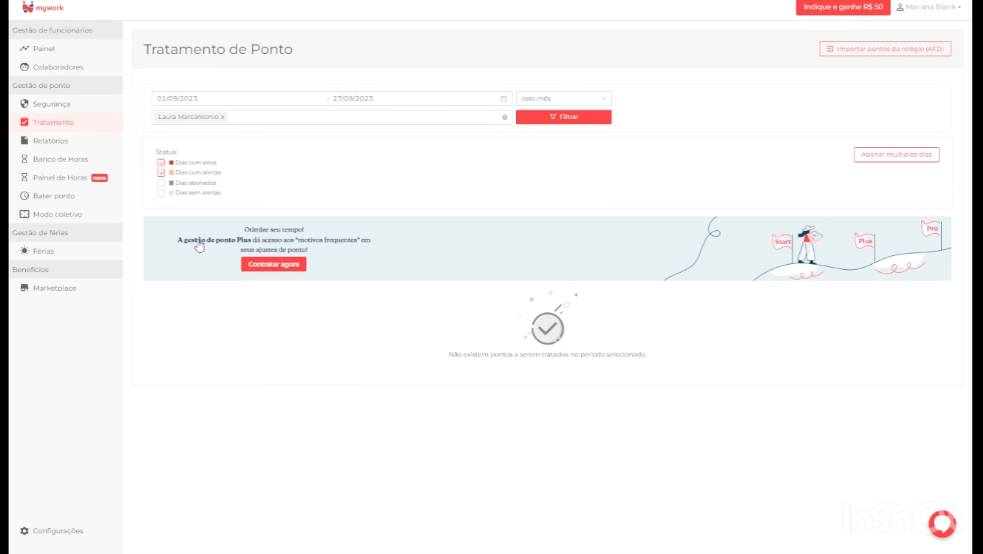
left_click(161, 193)
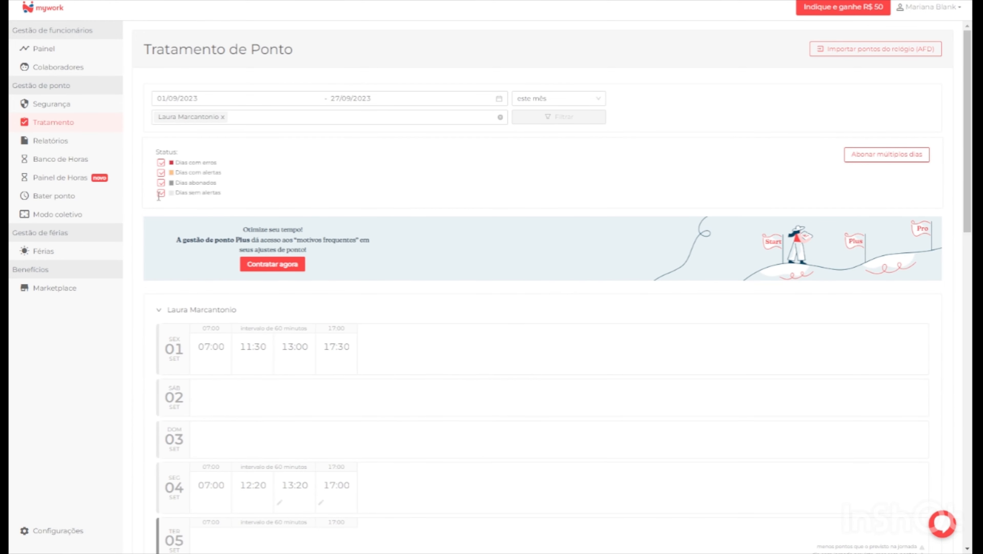
- Review the employee's daily punches and excused days from 1 to 27 September
scroll(401, 212, "down", 3)
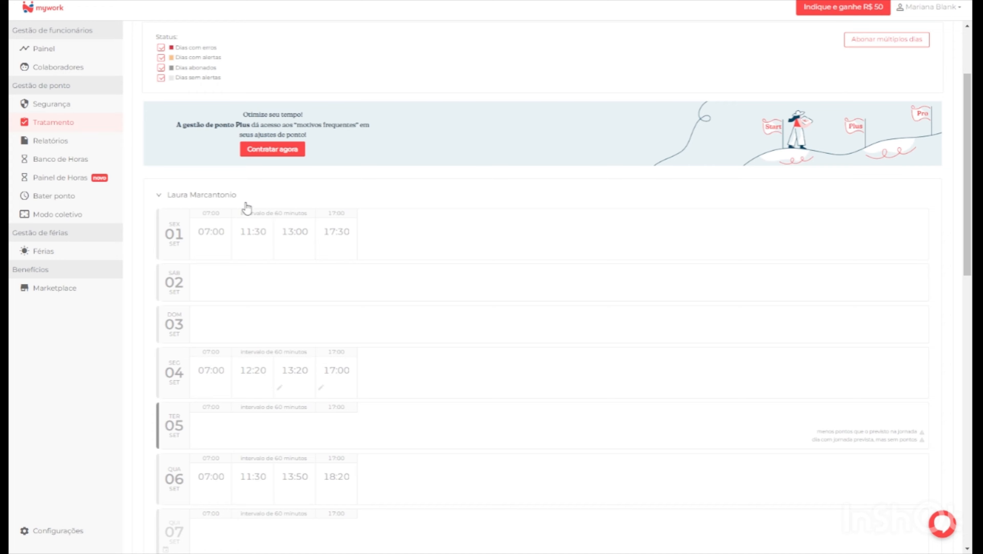
scroll(233, 228, "down", 4)
scroll(285, 174, "down", 6)
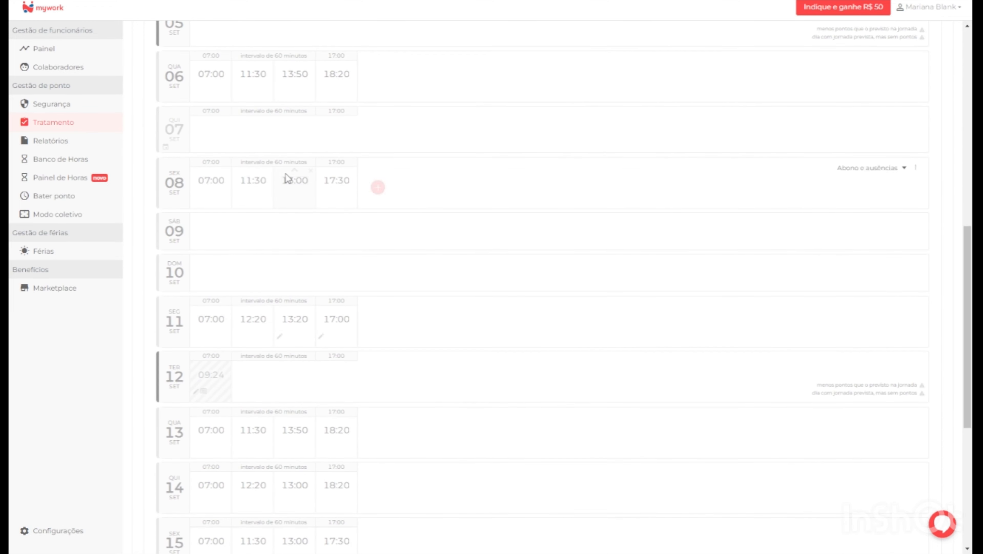
scroll(287, 178, "up", 10)
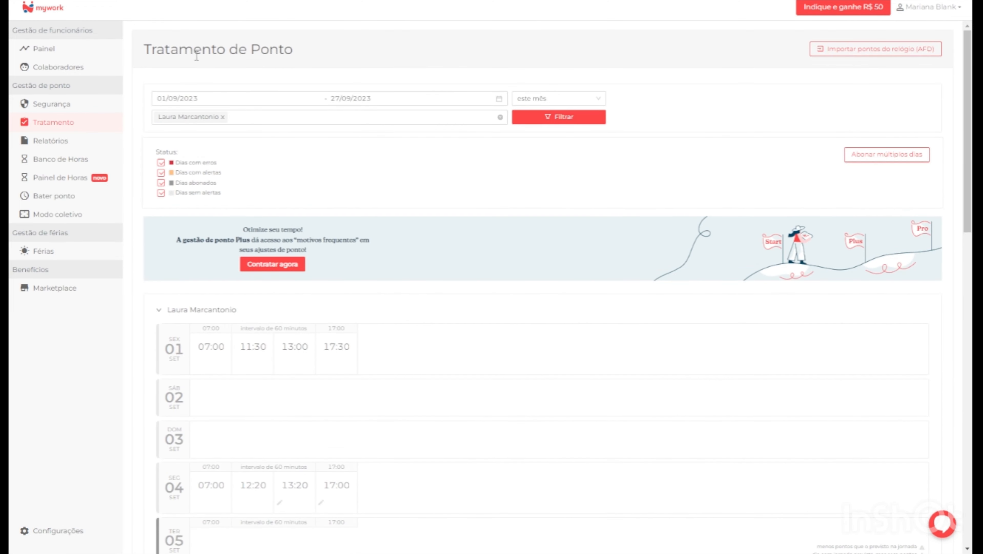
scroll(282, 259, "down", 10)
scroll(284, 260, "down", 8)
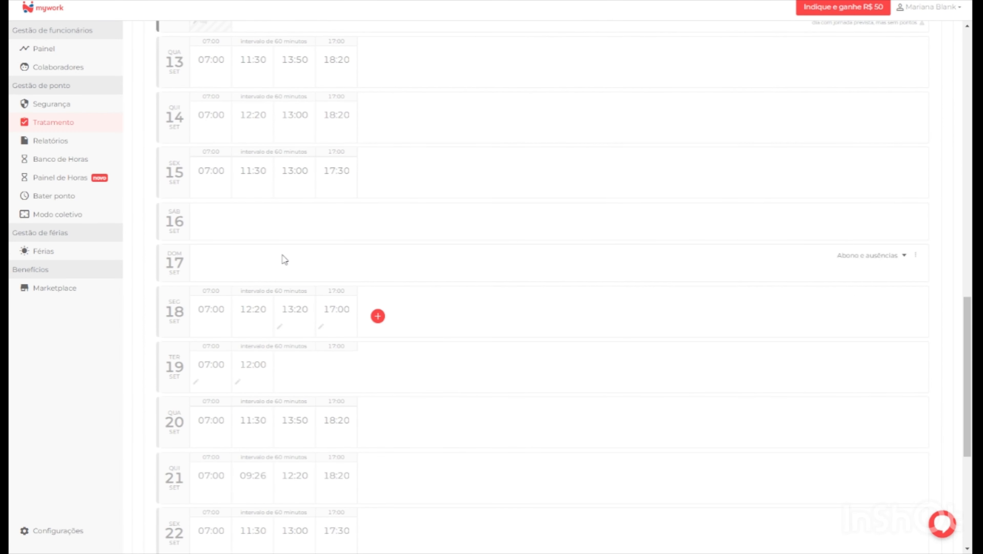
scroll(284, 257, "down", 5)
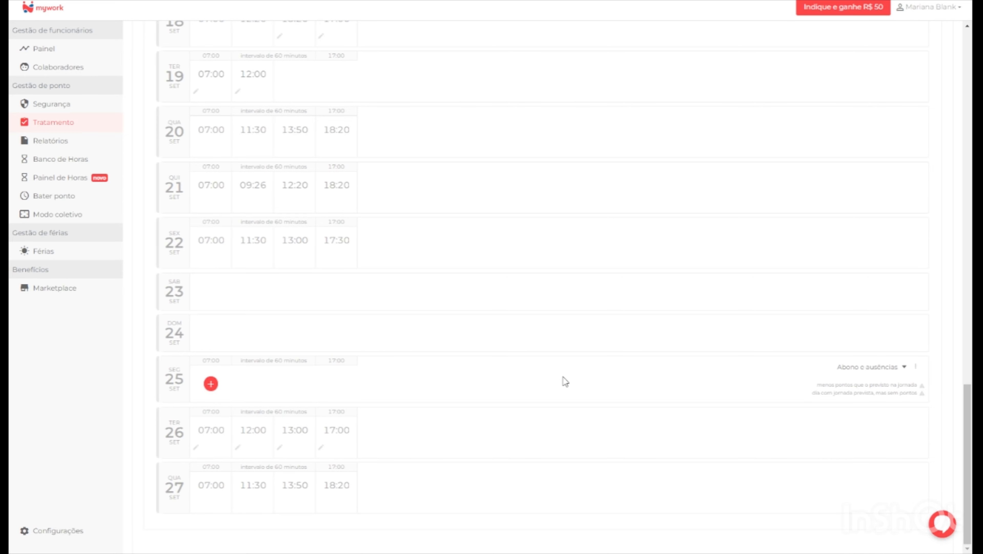
scroll(566, 379, "up", 20)
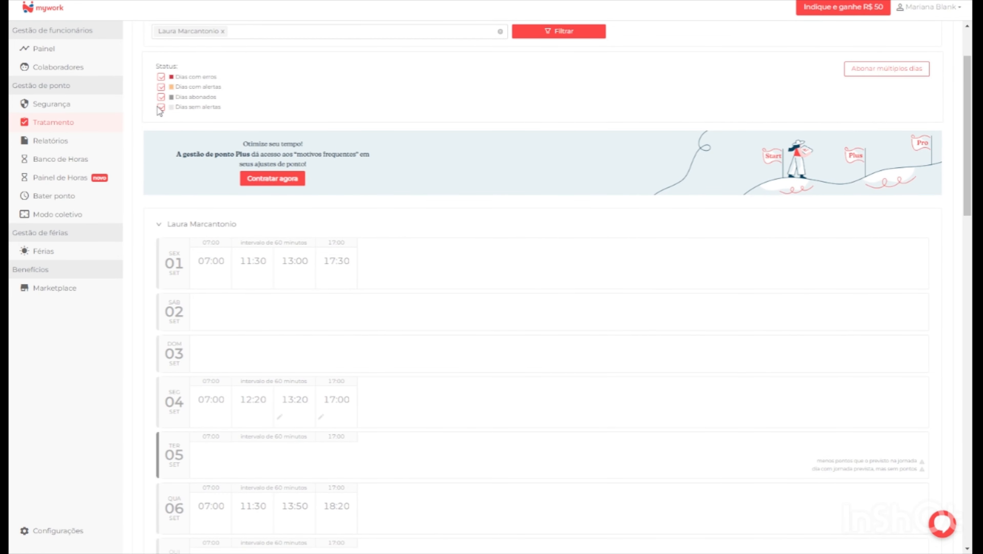
- Exclude Dias abonados and Dias sem alertas from the list, leaving only days with errors or alerts
left_click(161, 107)
left_click(160, 108)
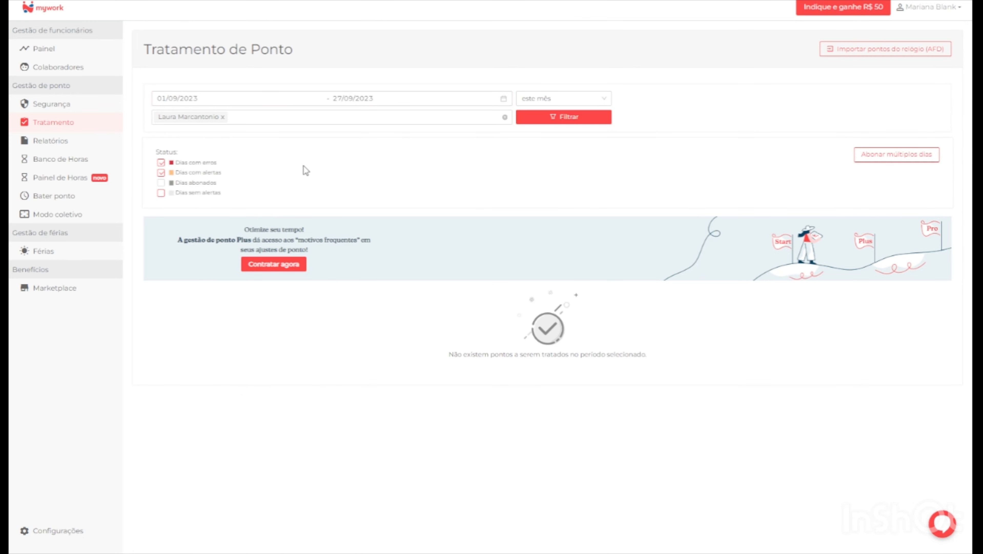